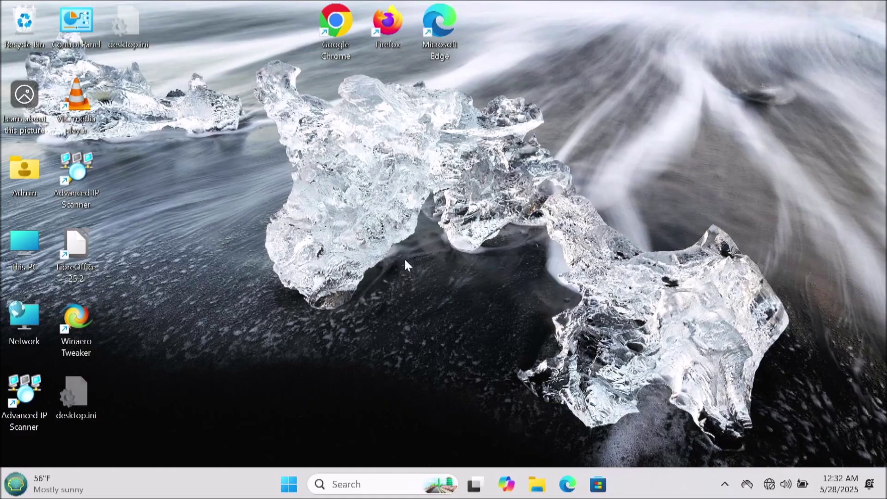
In Chrome, search Google for 'winareaotweaker' and open the Winaero Tweaker website.
double_click(338, 23)
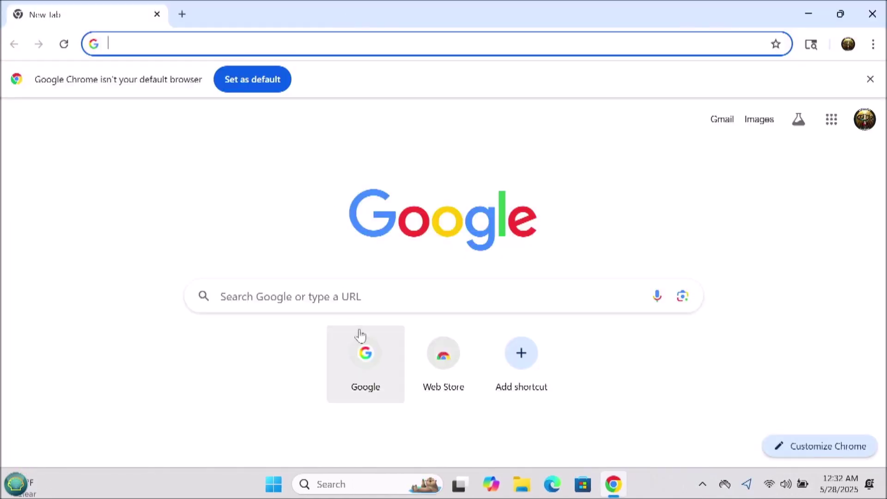
left_click(364, 294)
type("winareaotweaker")
key("Return")
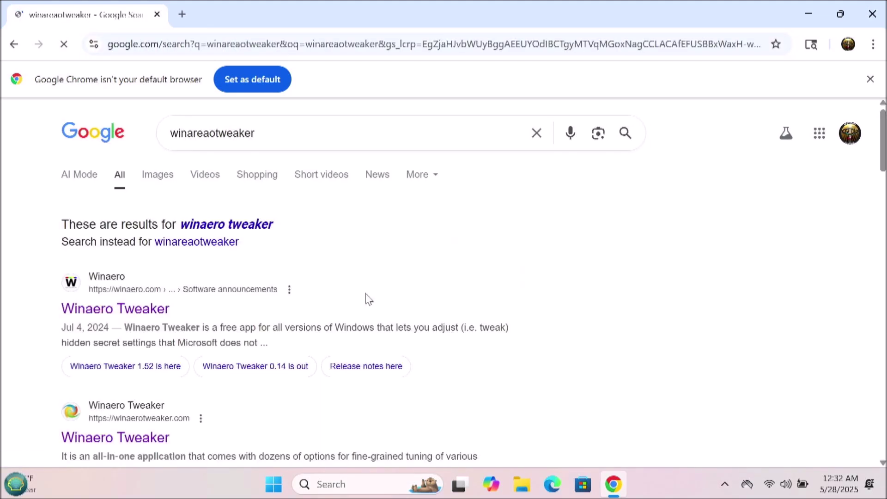
left_click(231, 300)
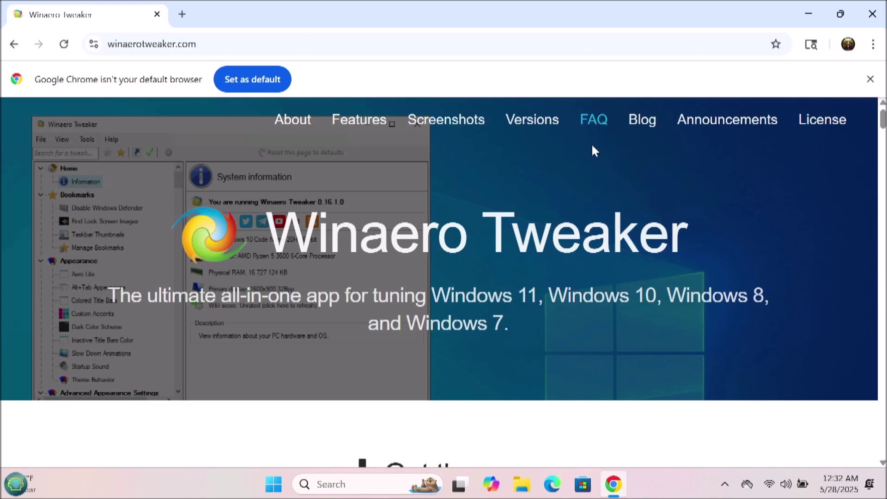
Show the downloaded winaerotweaker (3).zip in its Downloads folder.
left_click_drag(881, 126, 881, 144)
left_click(823, 45)
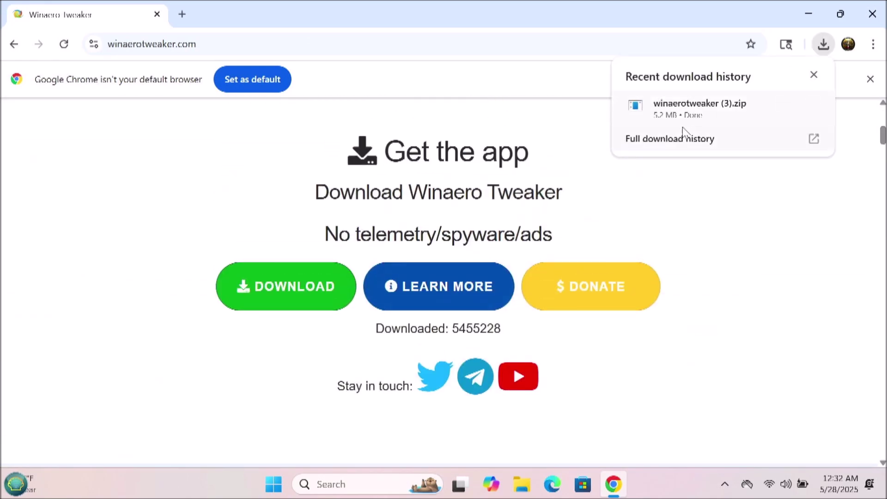
mouse_move(733, 103)
left_click(785, 107)
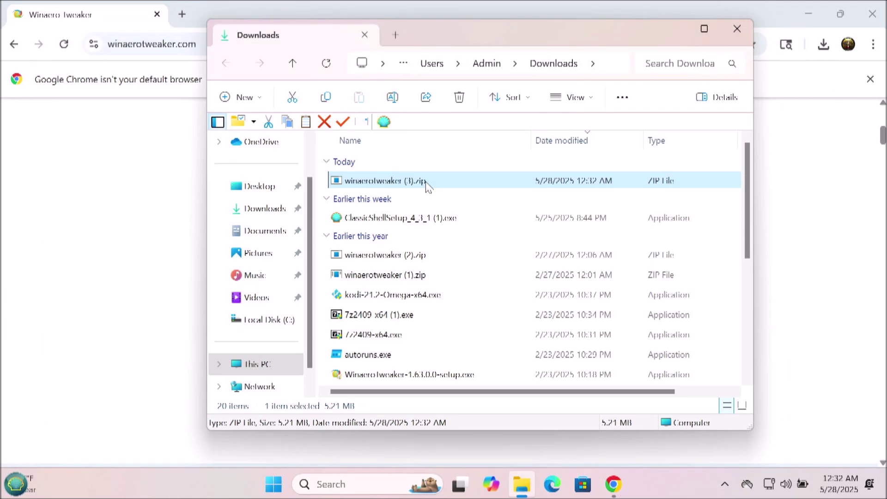
Extract winaerotweaker (3).zip to the suggested folder and run WinaeroTweaker-1.63.0.0-setup.exe.
right_click(366, 177)
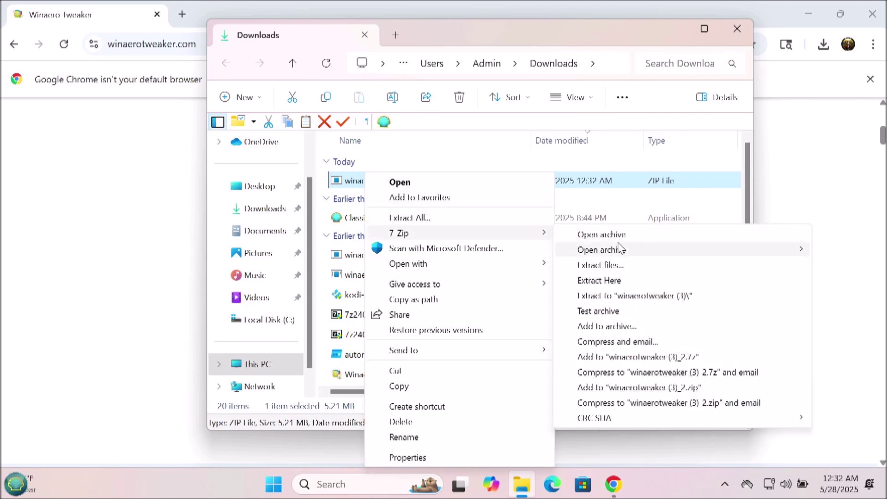
left_click(412, 220)
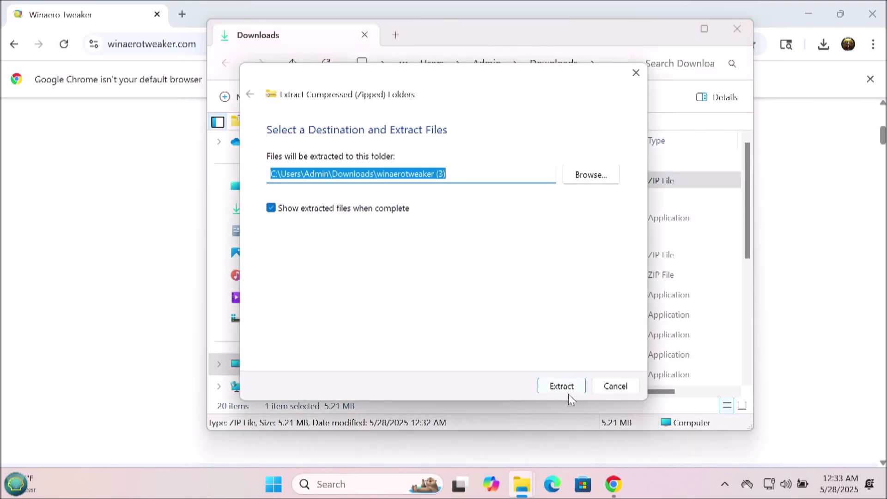
left_click(564, 388)
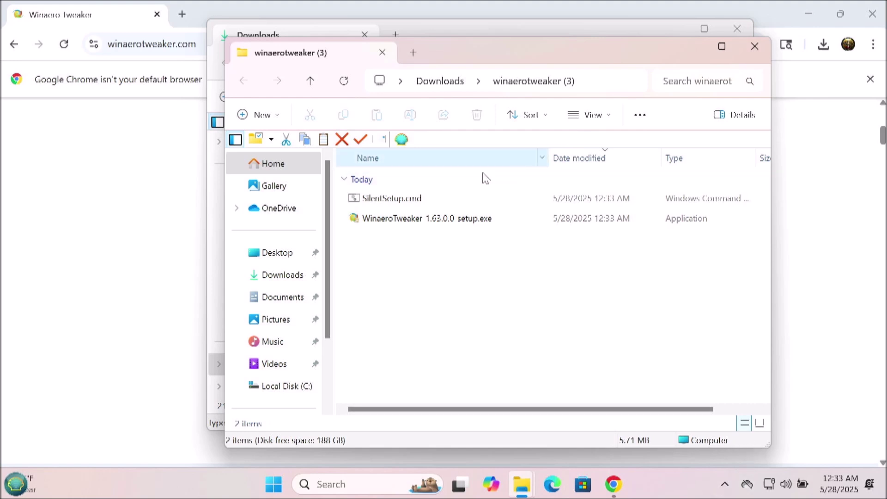
left_click(393, 228)
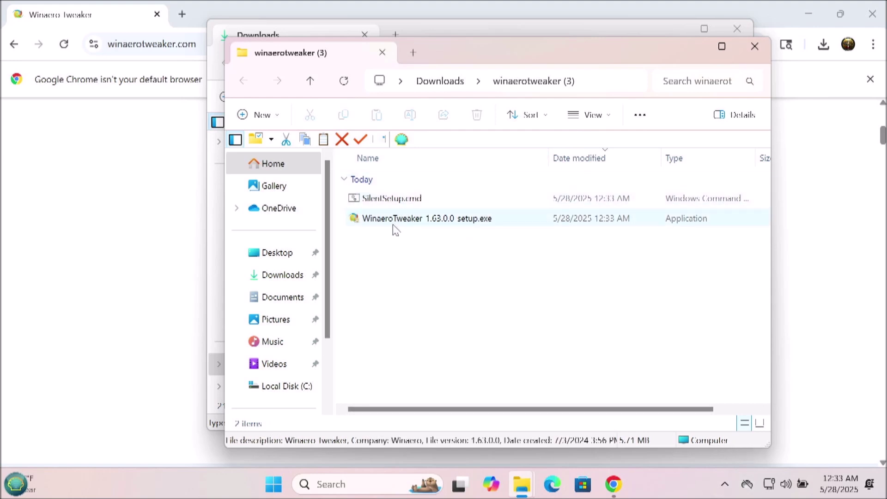
double_click(394, 227)
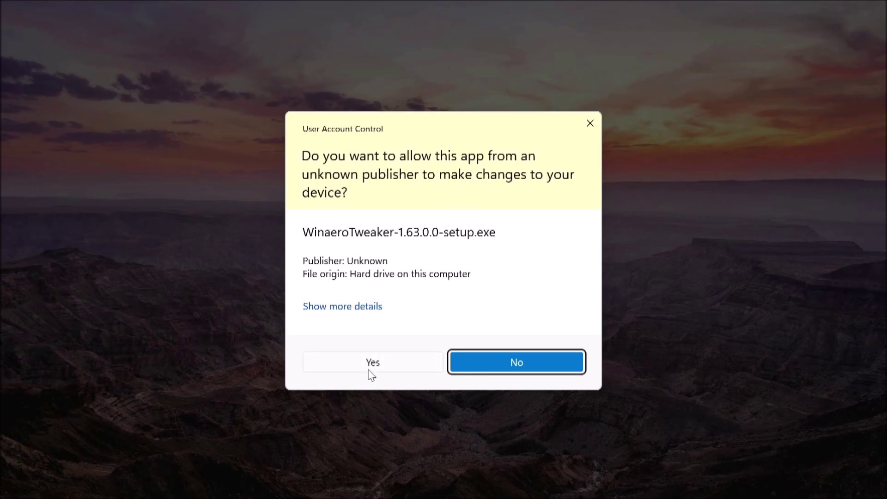
Approve the UAC prompt and accept the license agreement in the setup wizard.
left_click(369, 370)
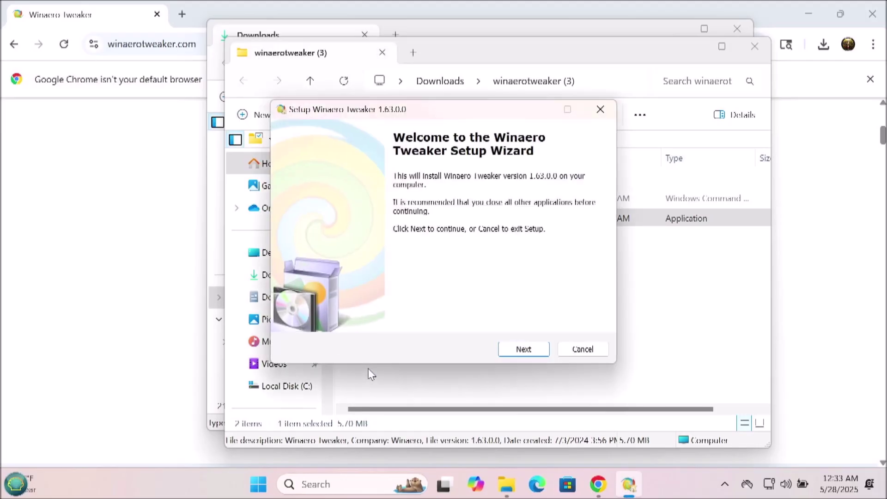
left_click(523, 350)
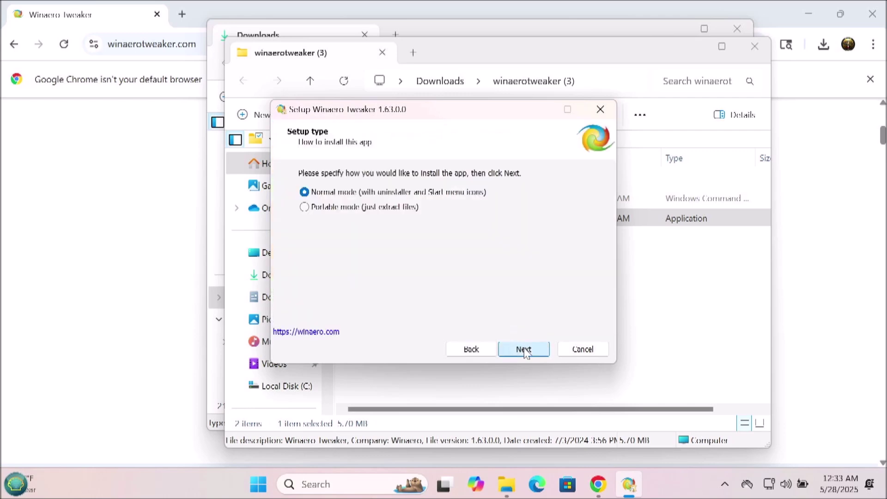
left_click(523, 350)
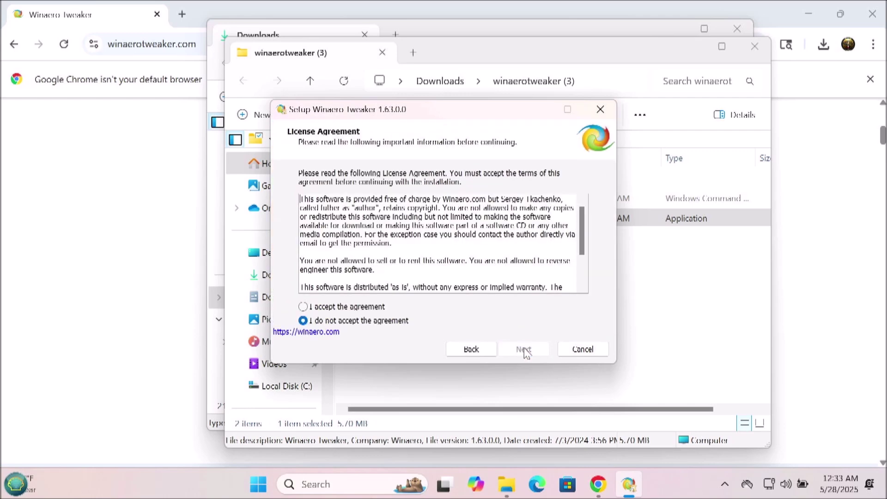
left_click(342, 308)
Install with the default folder, Start menu and shortcut options, then untick Visit Winaero.com.
left_click(534, 350)
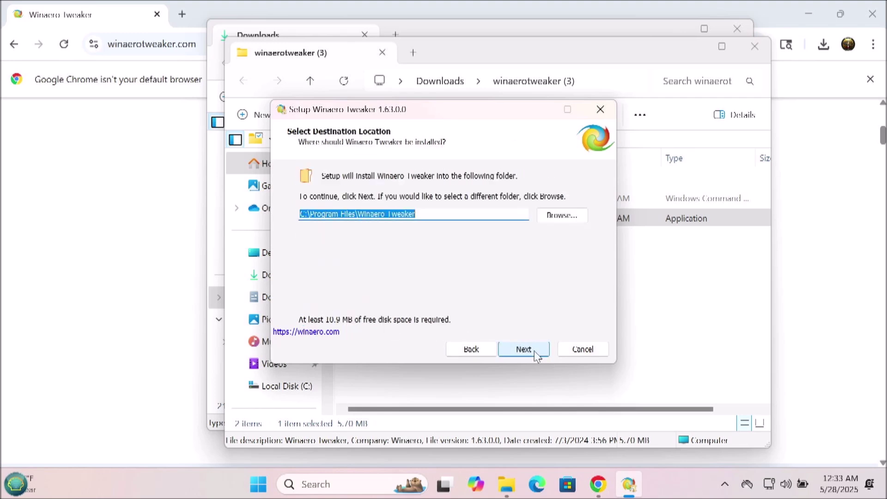
left_click(534, 350)
left_click(534, 351)
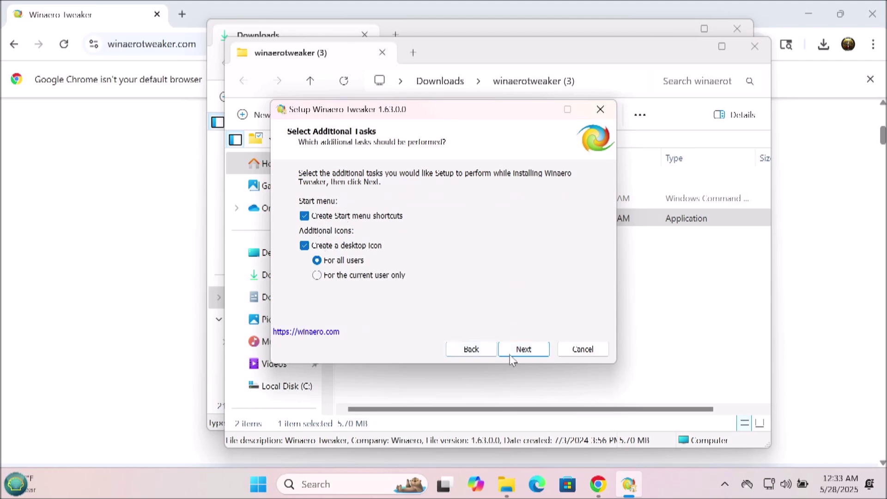
left_click(524, 350)
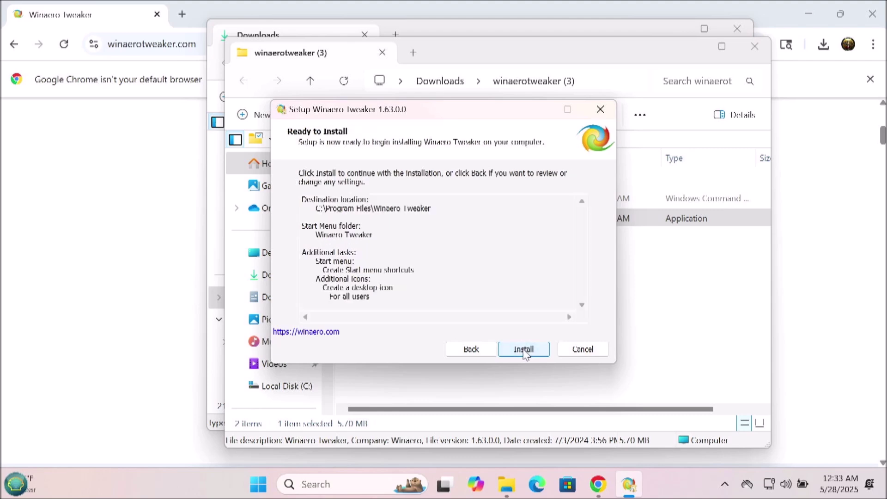
left_click(524, 350)
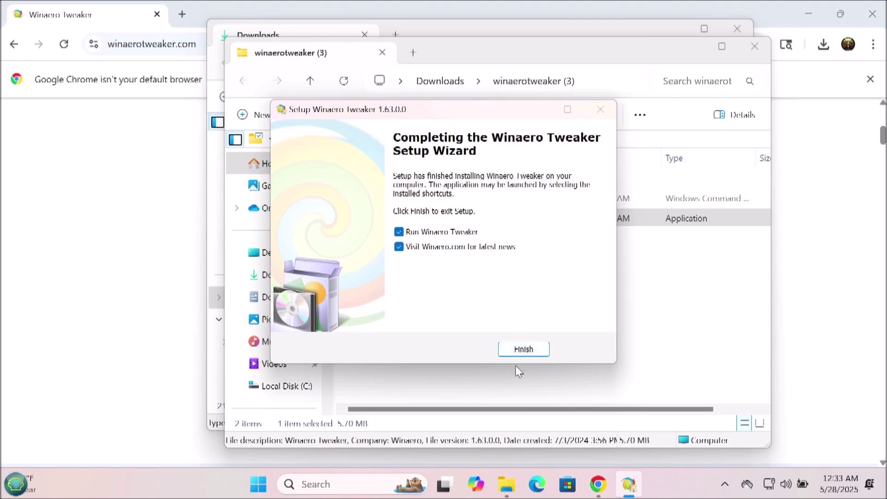
left_click(452, 249)
Launch Winaero Tweaker, choose Classic Full Context Menus, and open Local Disk (C:) in File Explorer.
left_click(521, 349)
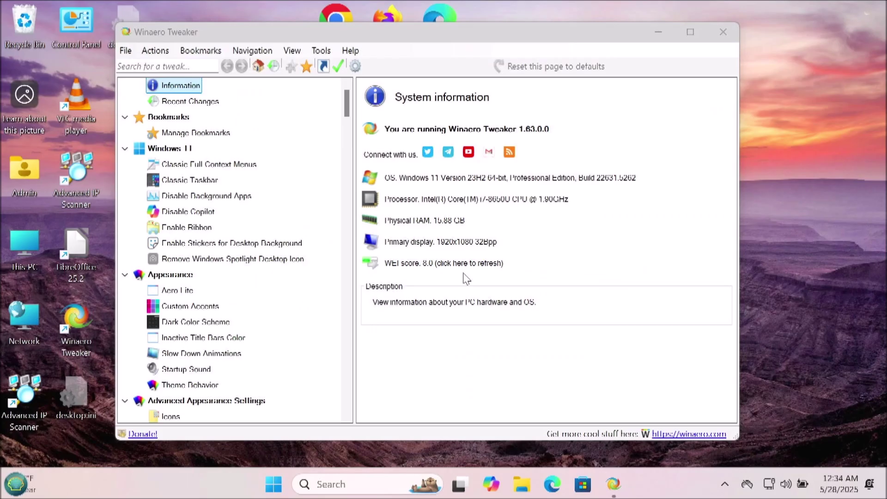
left_click(204, 323)
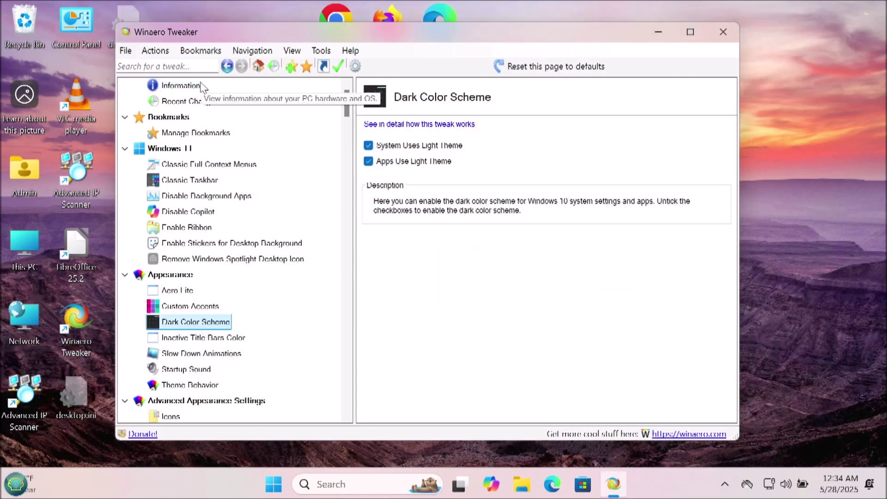
left_click(201, 164)
key("super+e")
double_click(347, 176)
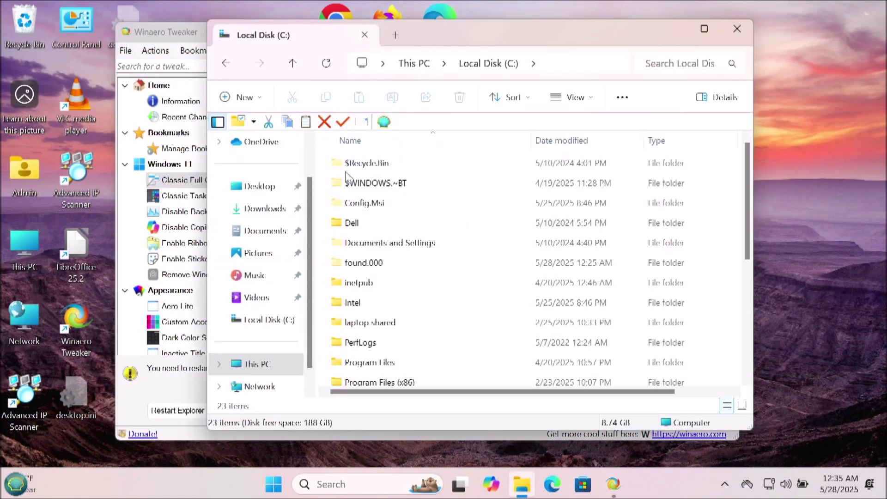
Verify the Dell folder shows the full classic context menu, then return to Winaero Tweaker.
right_click(350, 226)
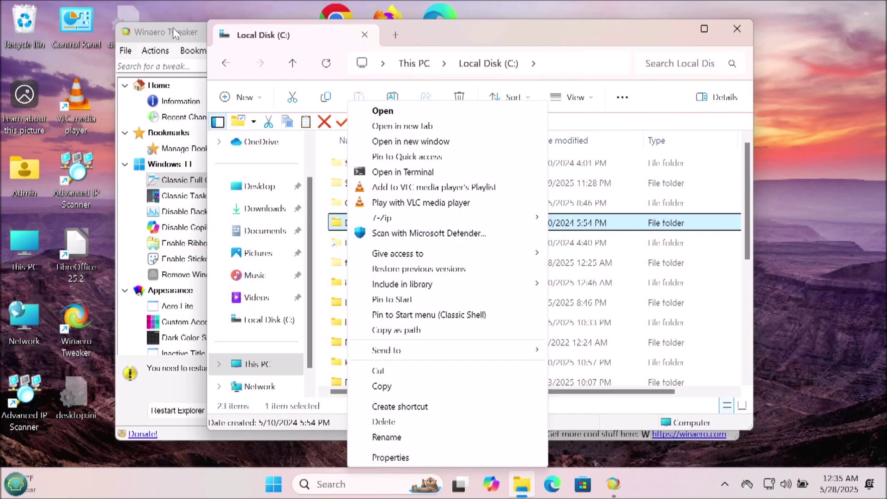
left_click(199, 212)
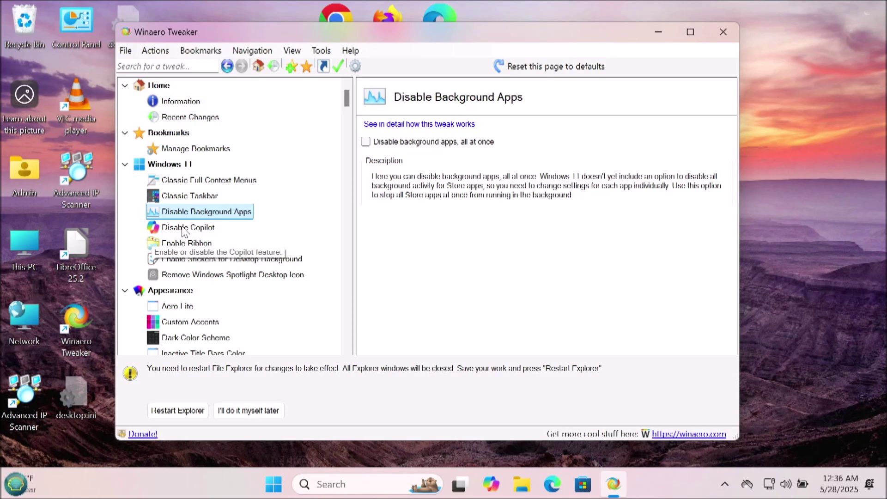
After viewing Disable Copilot, tick Remove Windows Spotlight Desktop Icon to drop the 'Learn about this picture' icon.
left_click(184, 229)
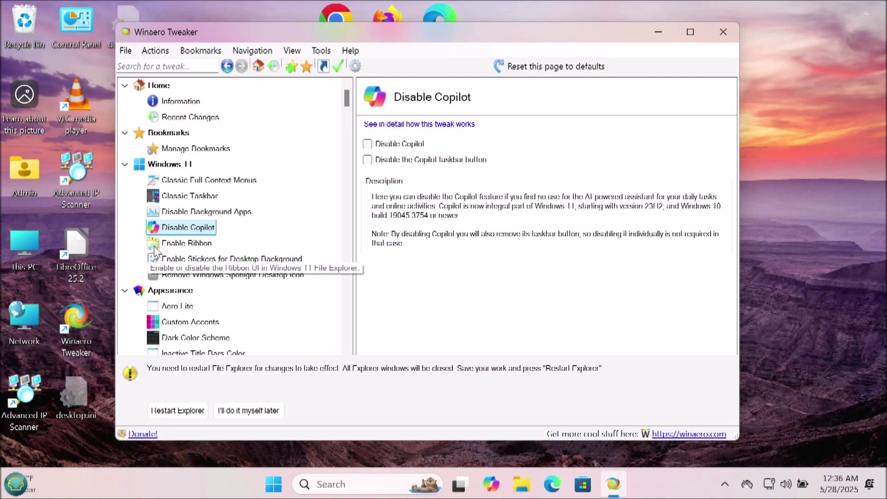
left_click(200, 276)
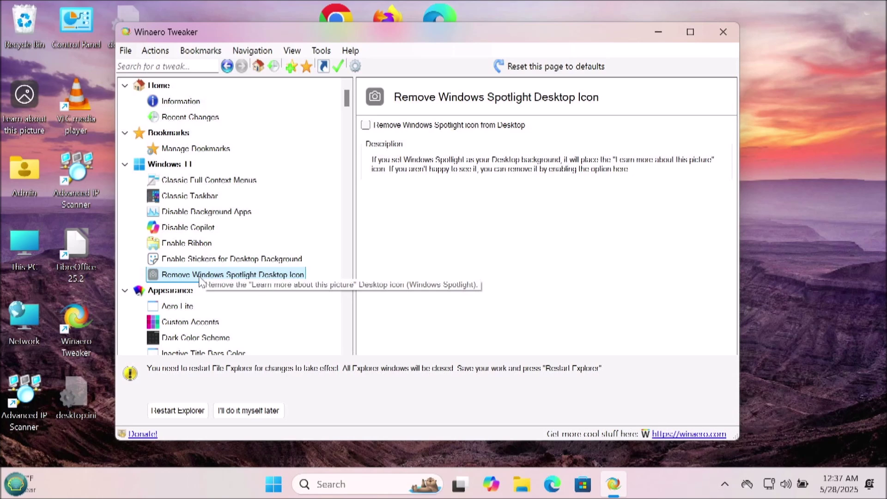
left_click(365, 126)
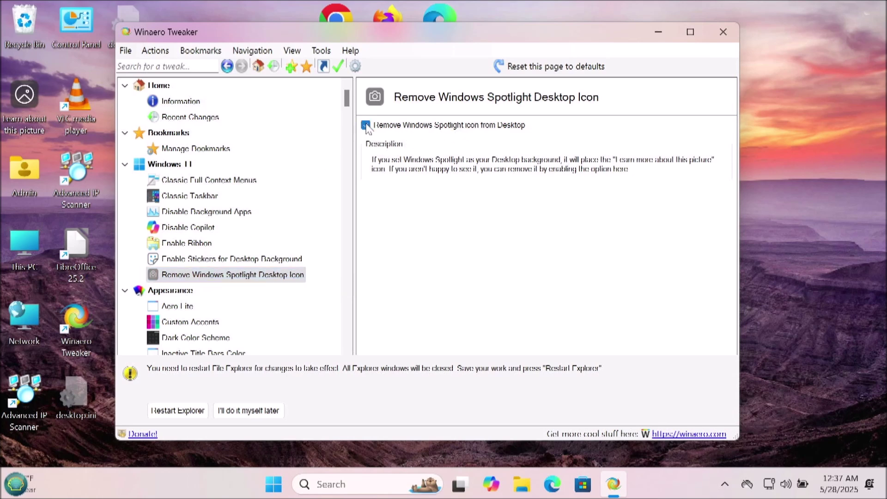
left_click(170, 307)
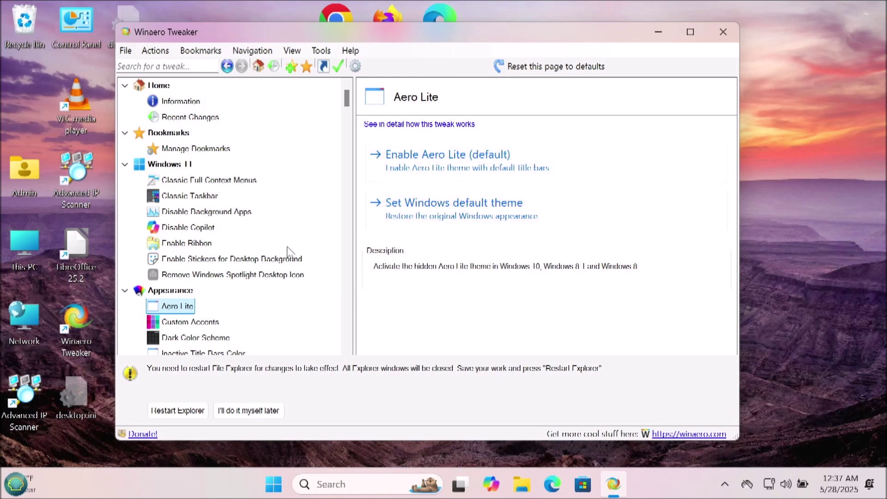
Set desktop icon horizontal and vertical spacing to 75 under Advanced Appearance > Icons and apply.
left_click_drag(347, 106, 348, 118)
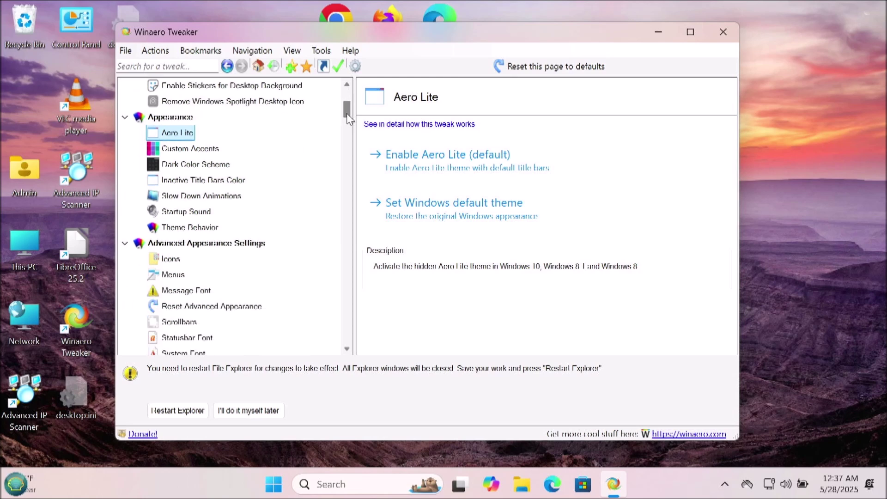
left_click(190, 151)
key("Down")
key("Down")
key("Down")
key("Down")
key("Down")
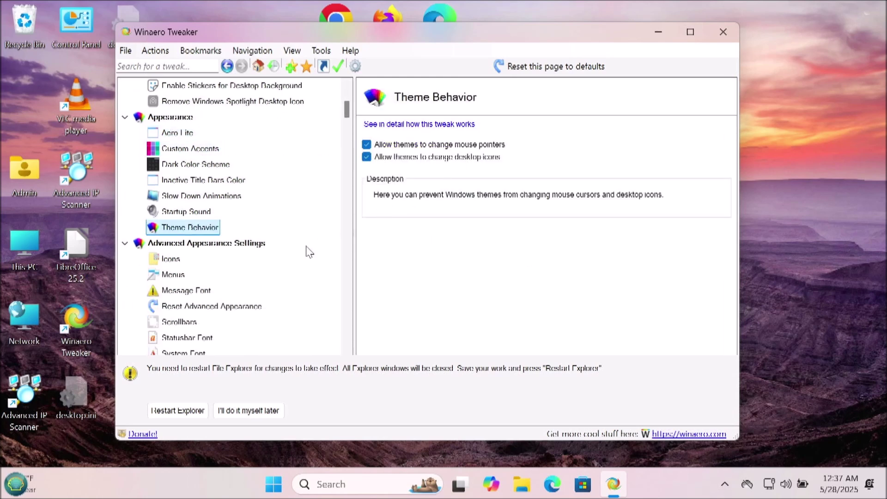
left_click(167, 265)
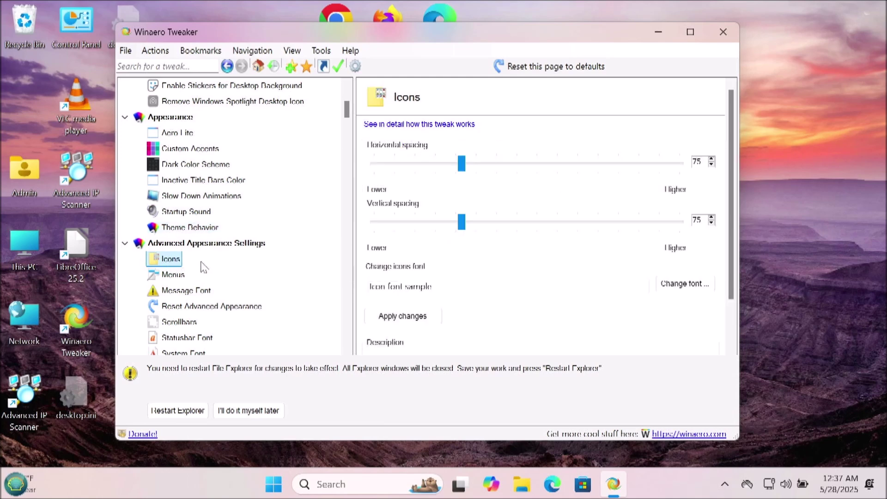
left_click(347, 350)
left_click(347, 350)
left_click(347, 350)
left_click(348, 351)
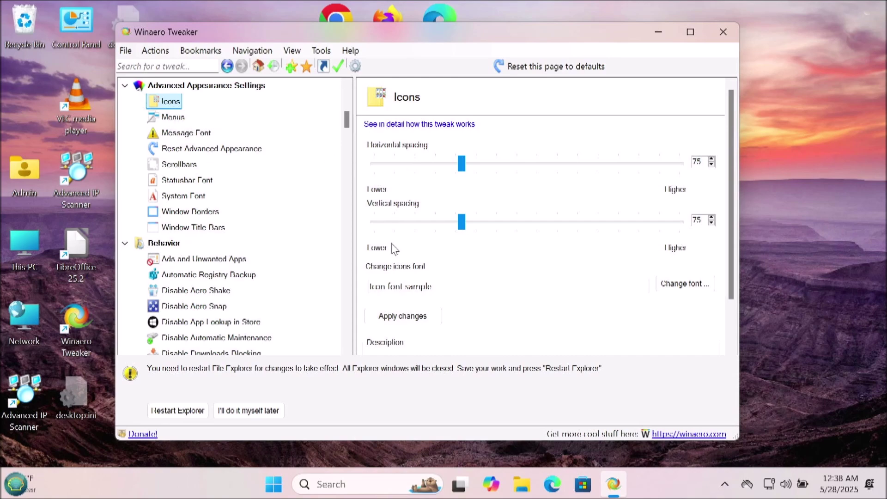
left_click_drag(729, 276, 739, 345)
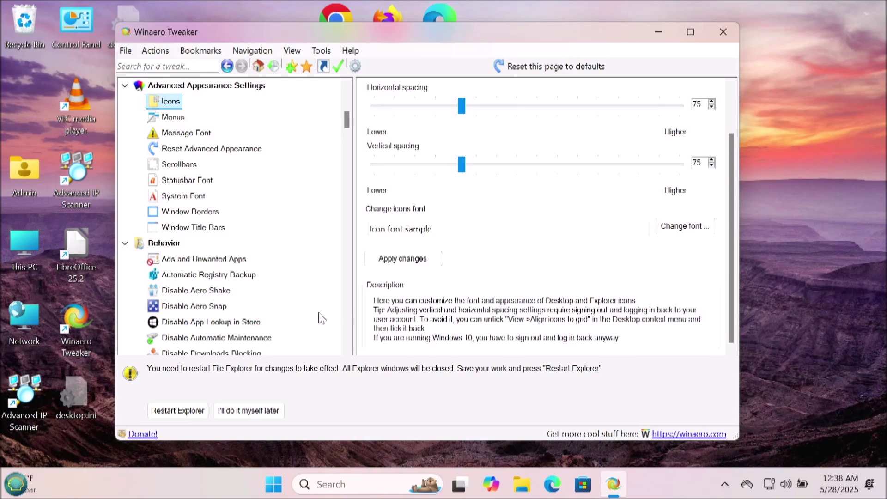
left_click(204, 259)
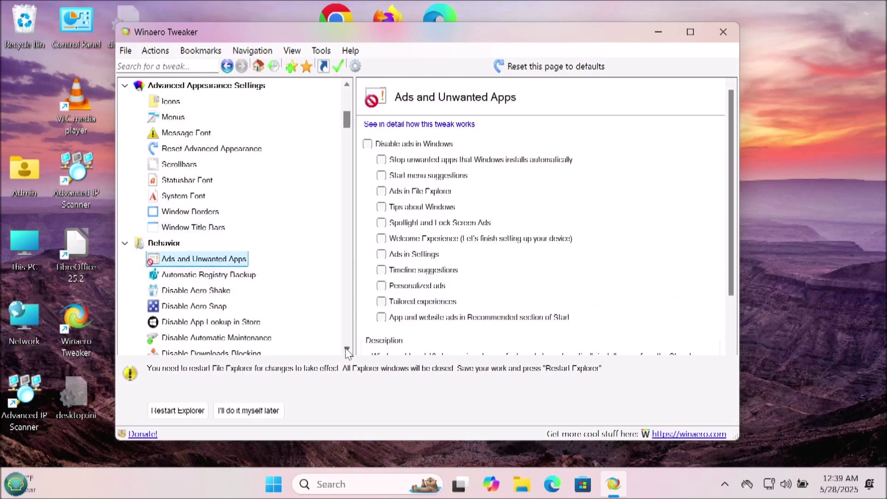
Tick Disable ads in Windows, with its sub-options, on the Ads and Unwanted Apps page.
left_click(348, 352)
left_click(348, 352)
left_click(347, 351)
left_click(347, 352)
left_click(347, 352)
left_click(347, 352)
left_click(348, 352)
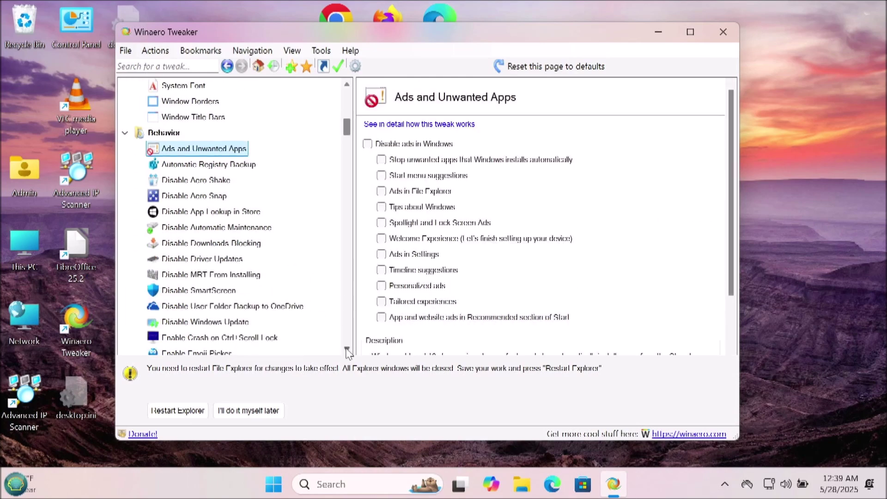
left_click(347, 352)
left_click(347, 352)
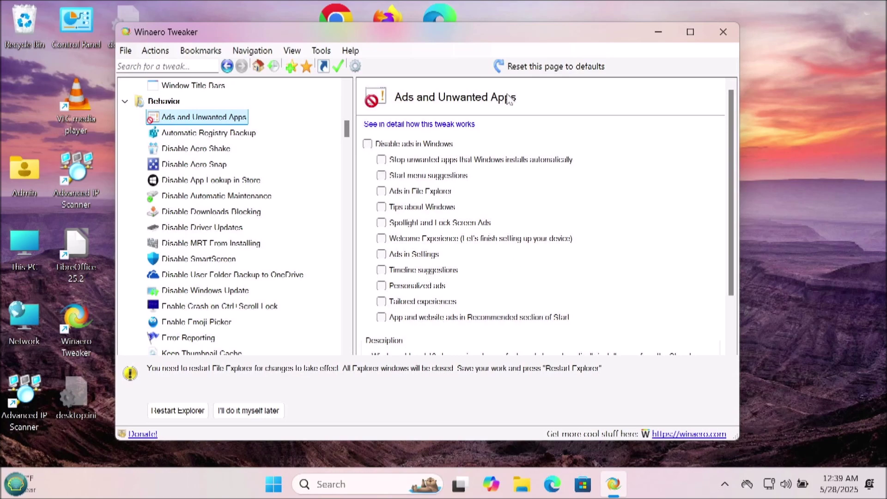
left_click_drag(733, 148, 729, 231)
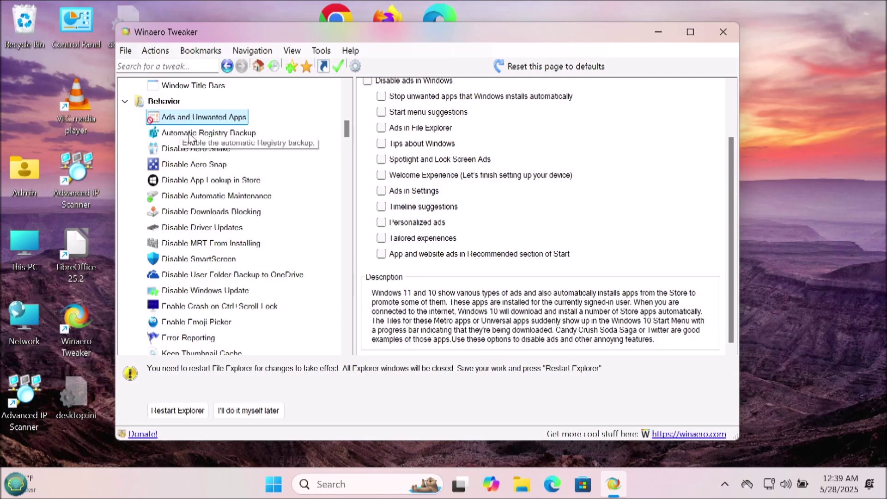
left_click(367, 82)
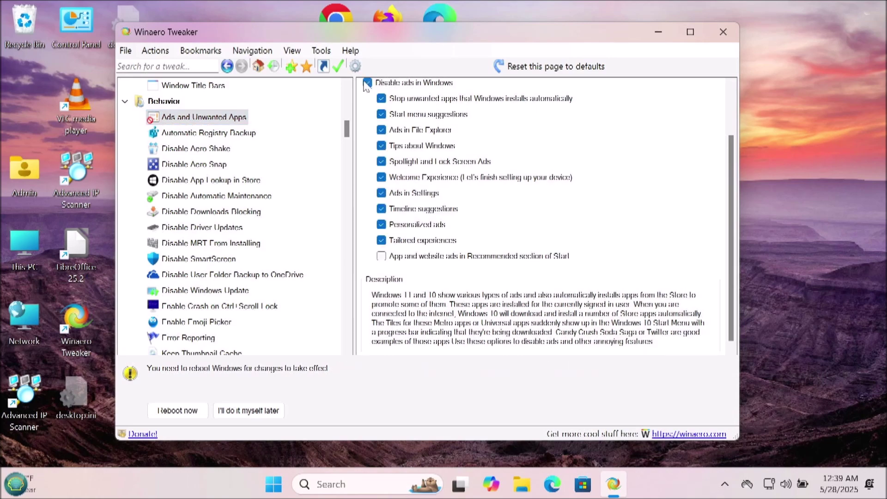
left_click(202, 134)
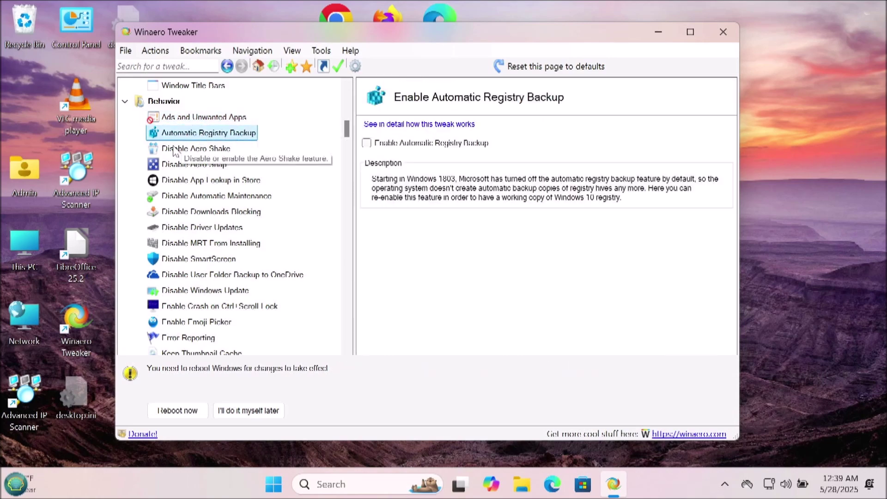
Enable Automatic Registry Backup and tick Disable Aero Snap to stop window snapping.
left_click(366, 142)
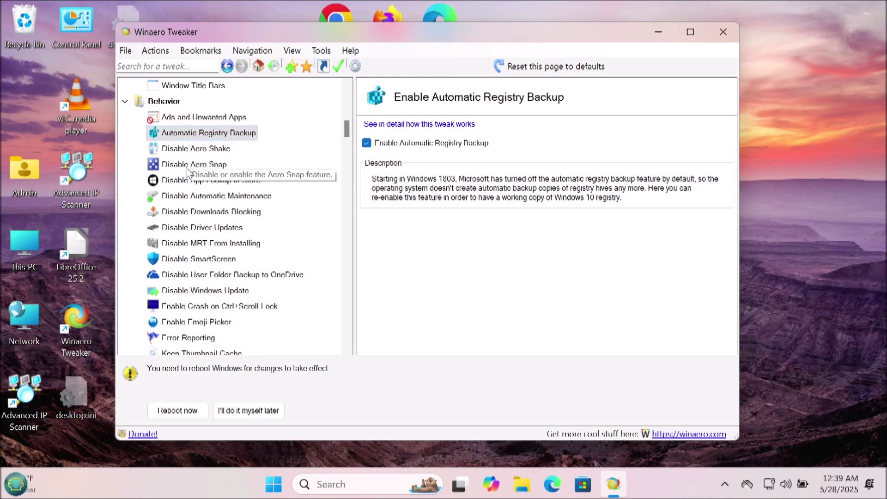
left_click(197, 150)
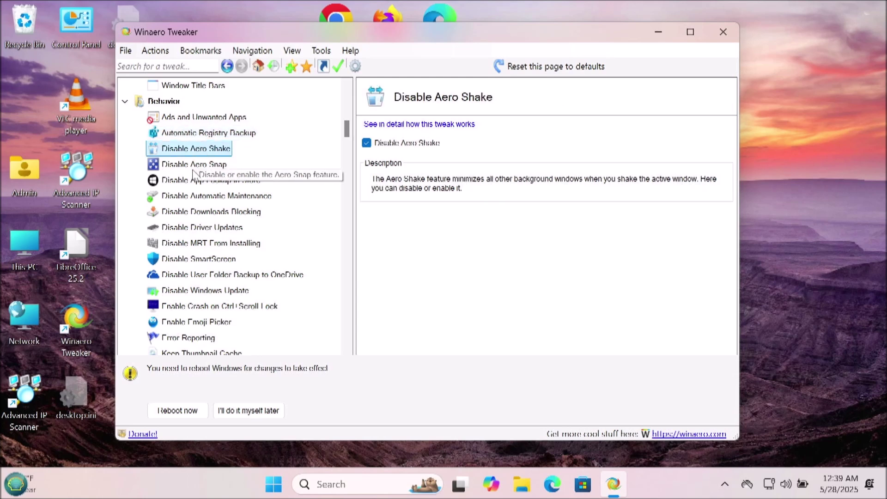
left_click(195, 168)
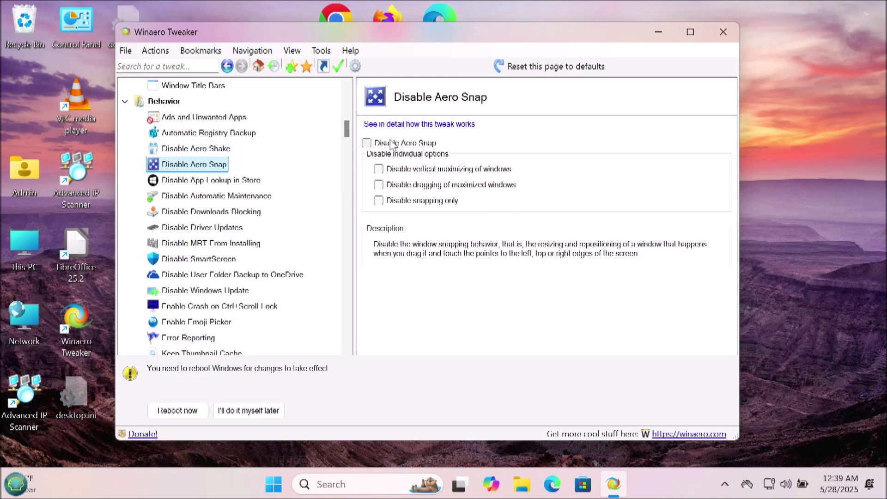
left_click(366, 143)
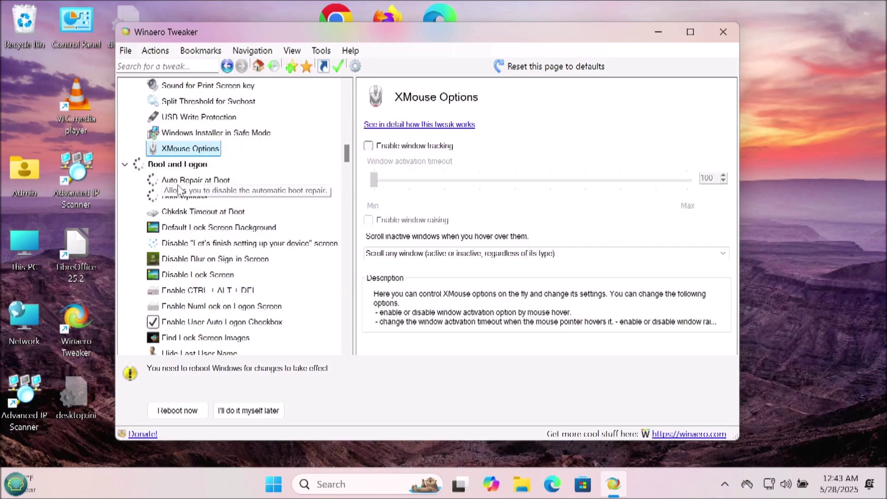
Review the Auto Repair at Boot, Boot Options, Chkdsk Timeout, Default Lock Screen Background and setup-reminder tweaks.
left_click(212, 181)
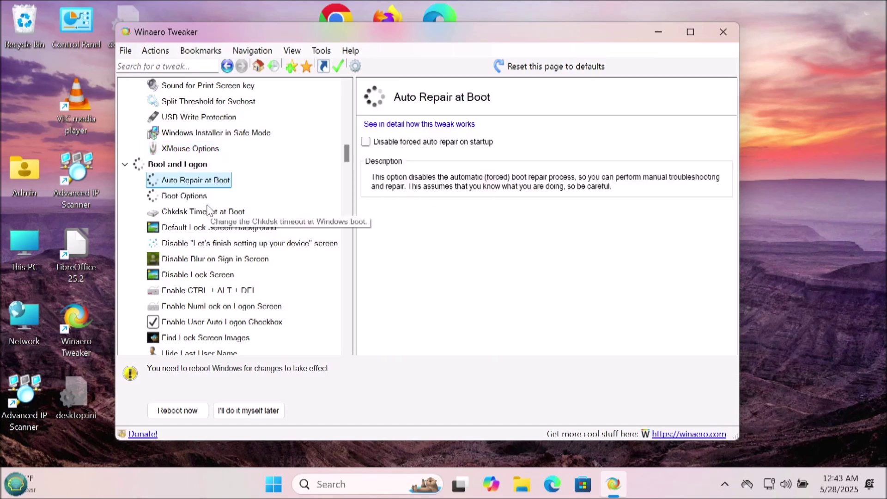
left_click(193, 197)
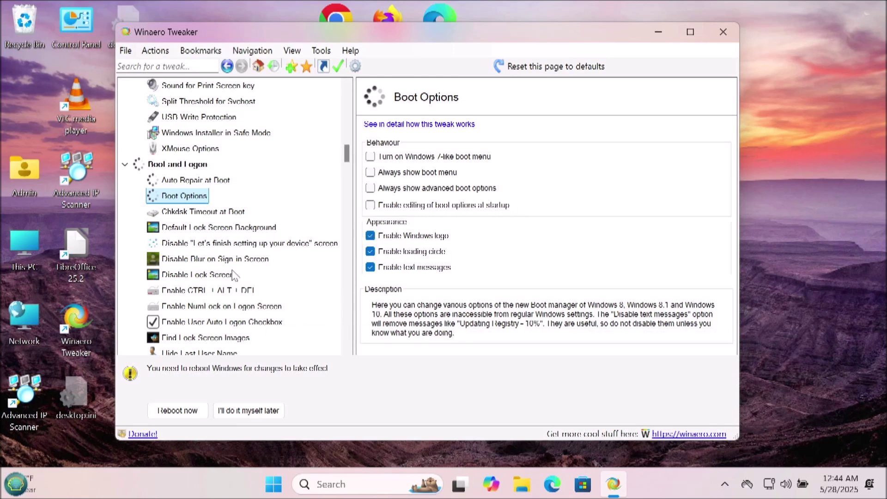
left_click(204, 213)
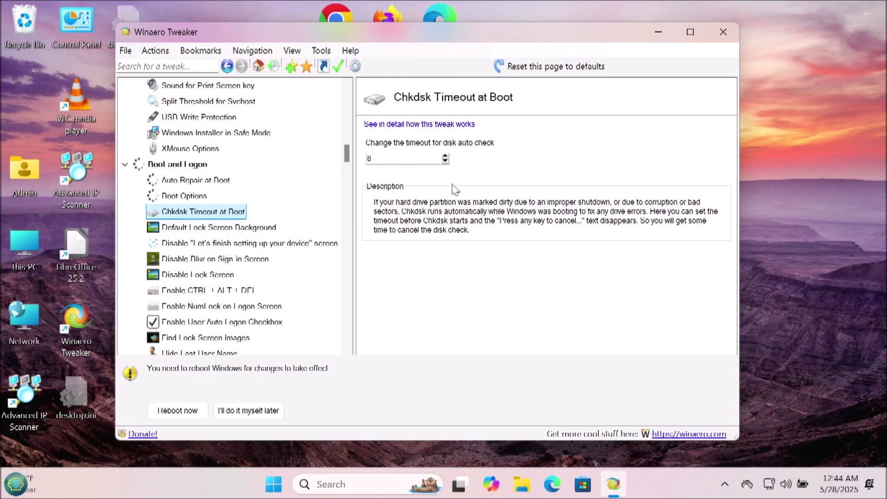
left_click(241, 229)
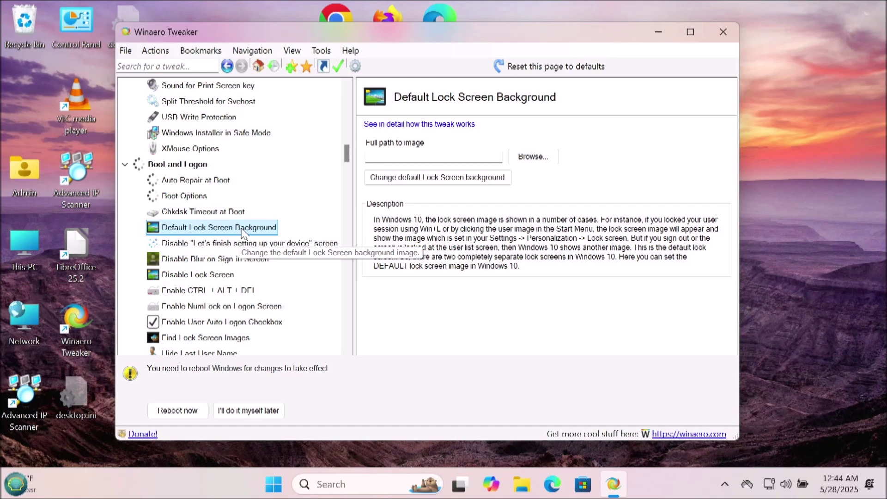
left_click(234, 245)
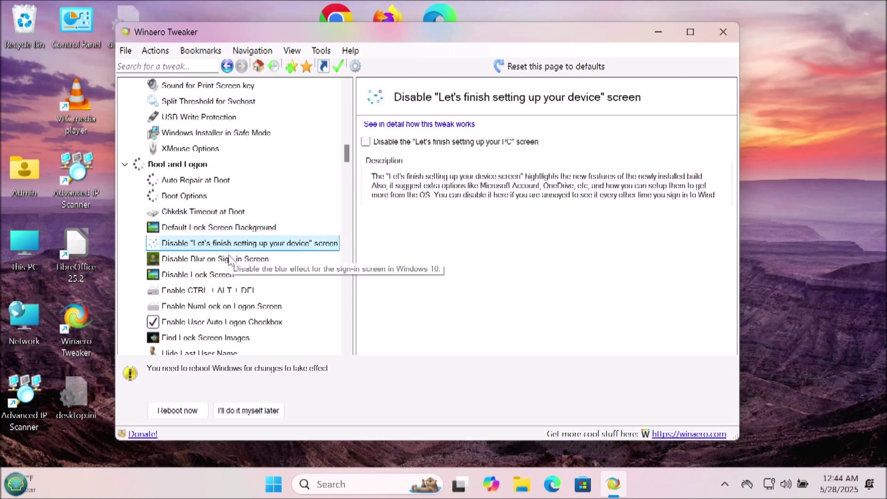
Review the Disable Blur on Sign-in Screen, Find Lock Screen Images, Hide Last User Name and Verbose Logon Messages tweaks.
left_click(230, 260)
scroll(208, 184, "down", 5)
left_click(184, 118)
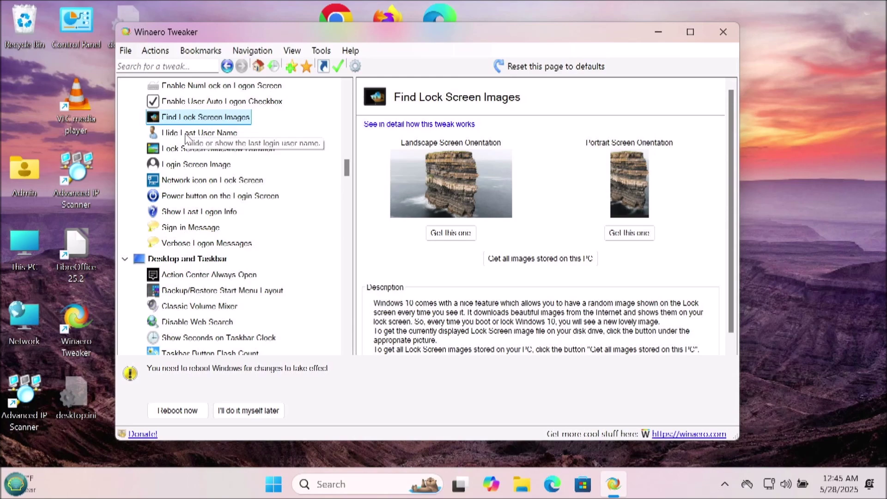
left_click(186, 134)
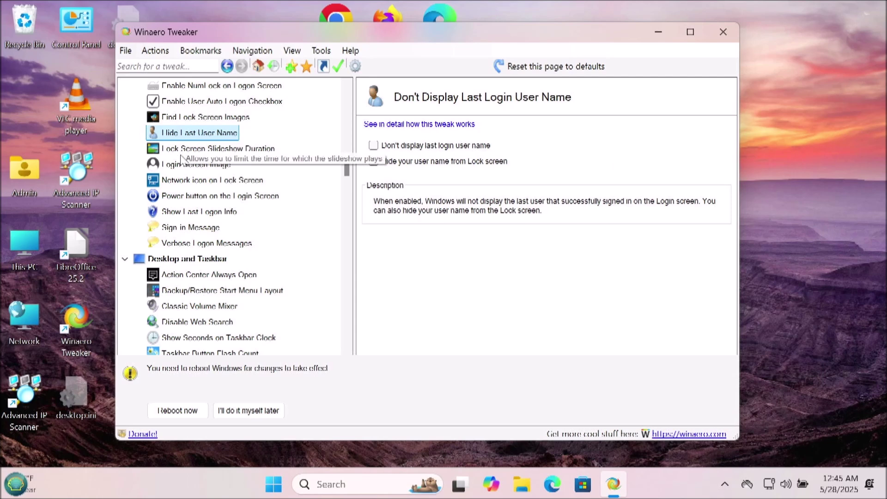
left_click(207, 242)
scroll(208, 208, "down", 3)
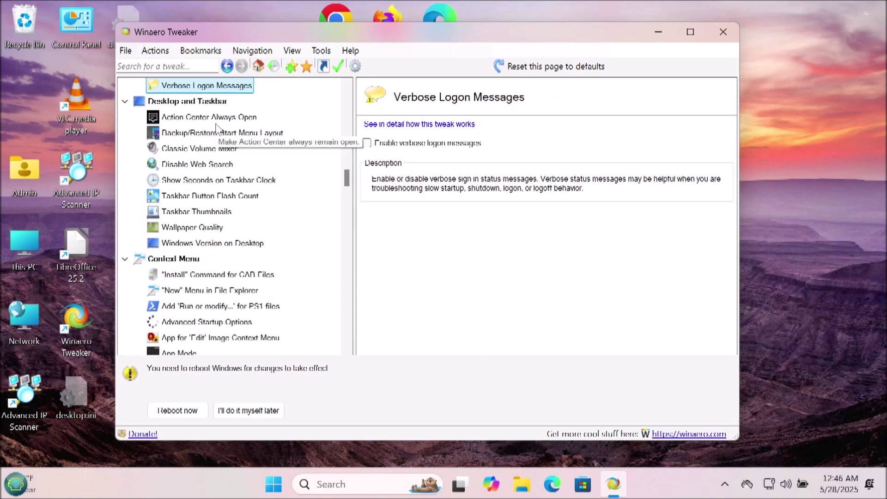
Browse the Action Center Always Open, Start Menu Layout backup, Classic Volume Mixer and Disable Web Search tweaks.
left_click(184, 117)
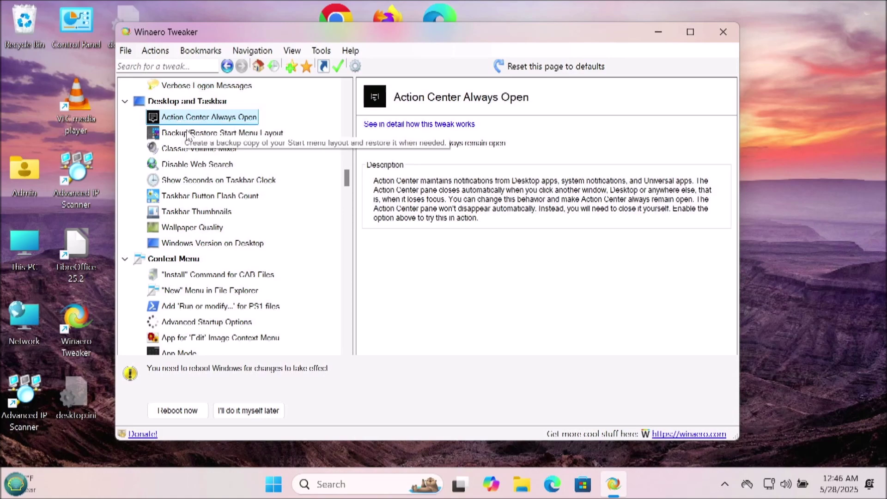
left_click(187, 133)
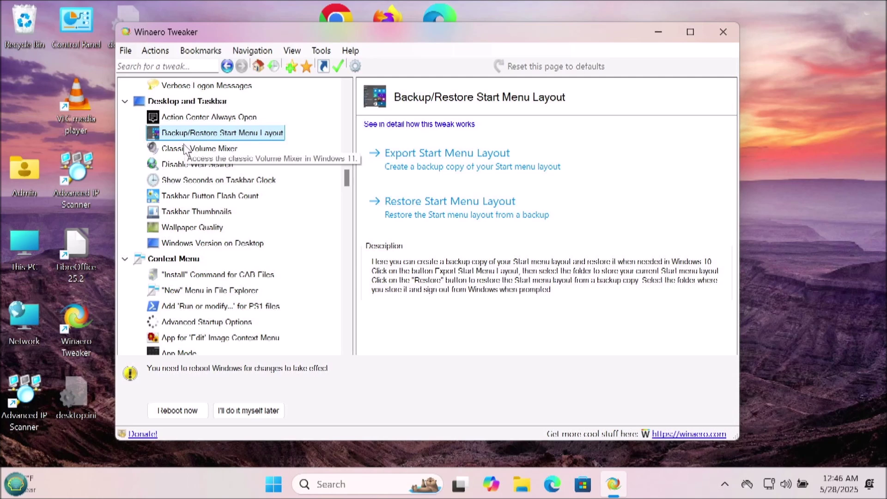
left_click(185, 149)
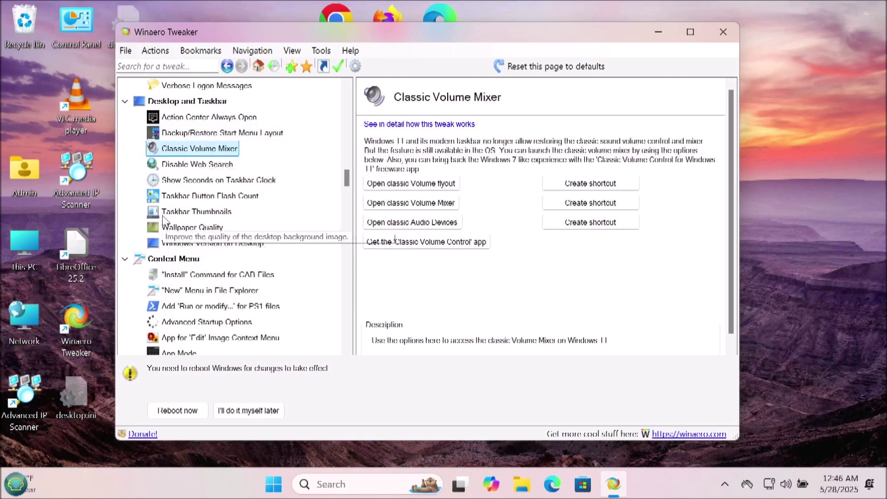
left_click(186, 169)
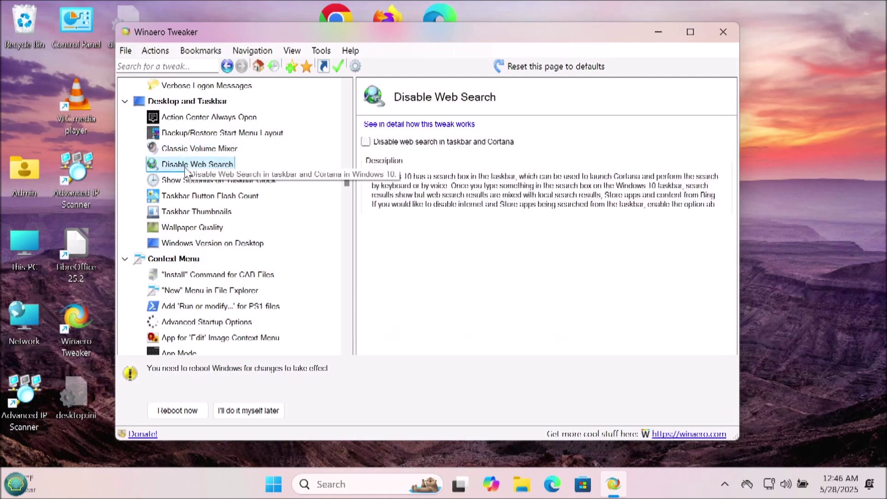
Review the taskbar clock seconds, button flash count, thumbnails, wallpaper quality and CAB Install command tweaks.
left_click(194, 182)
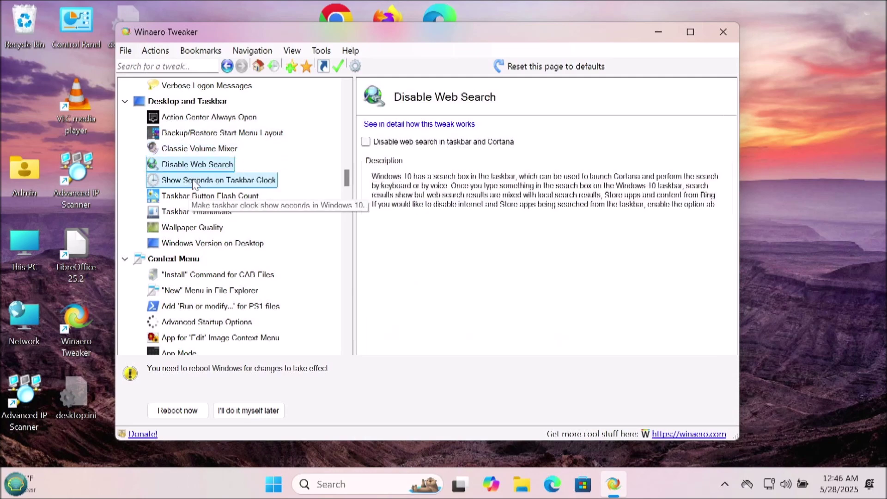
left_click(196, 203)
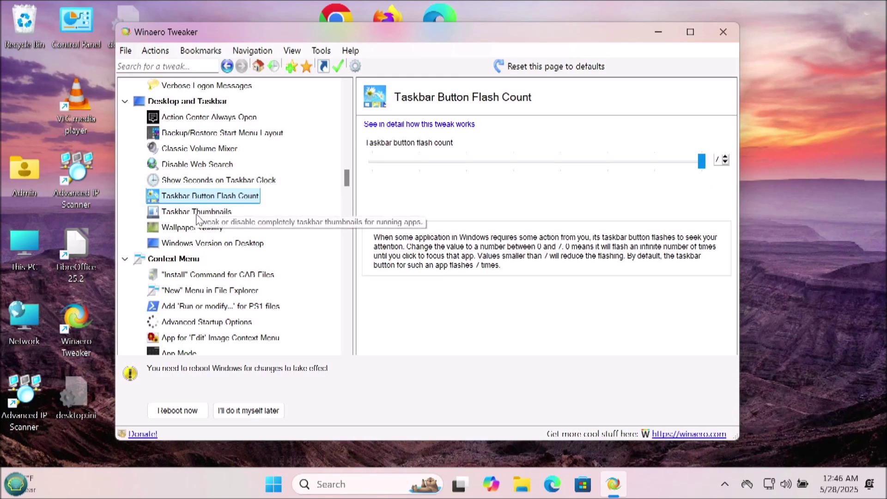
left_click(199, 219)
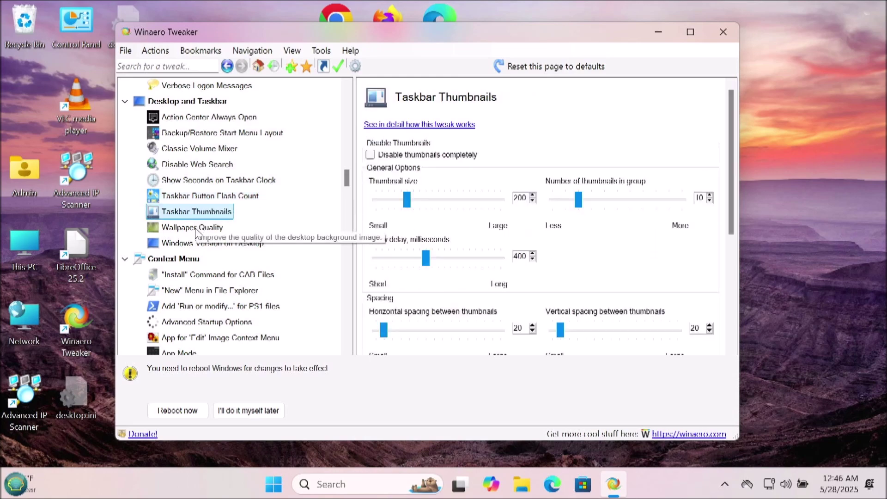
left_click(196, 227)
scroll(199, 221, "down", 2)
left_click(199, 197)
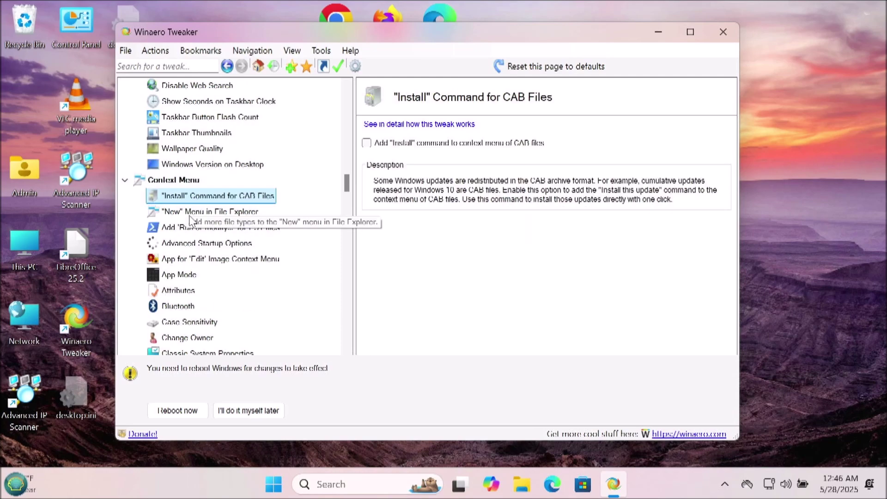
Browse the New menu, PS1 Run/modify, Advanced Startup, Edit image and App Mode context menu tweaks.
left_click(205, 214)
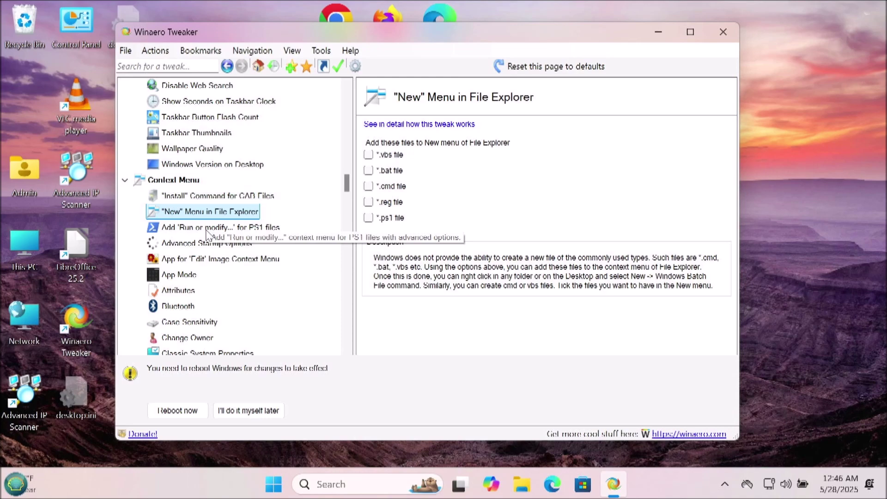
left_click(206, 228)
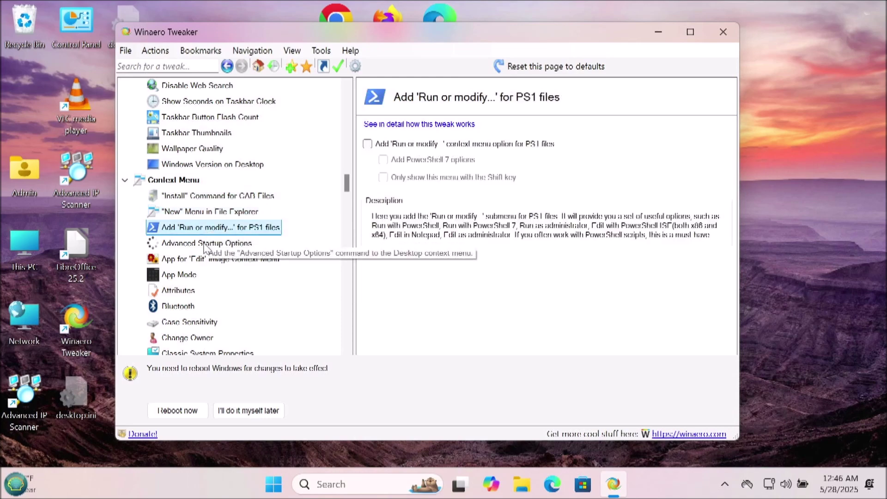
left_click(207, 243)
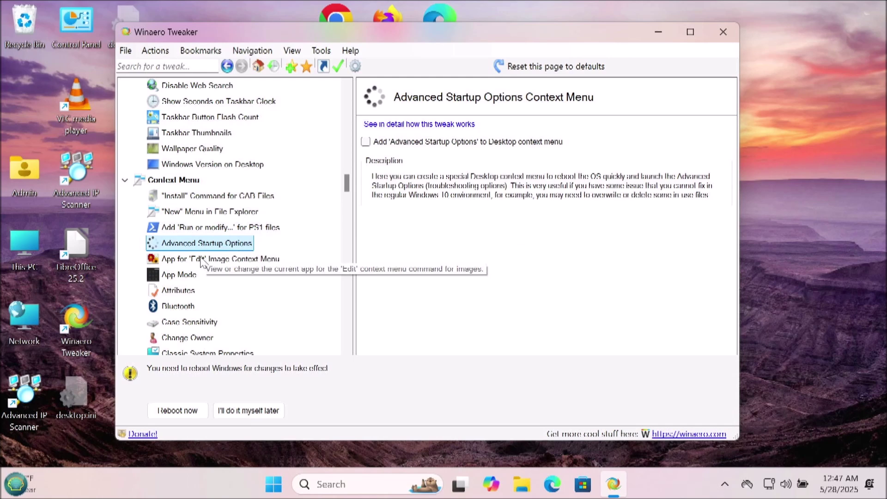
left_click(202, 260)
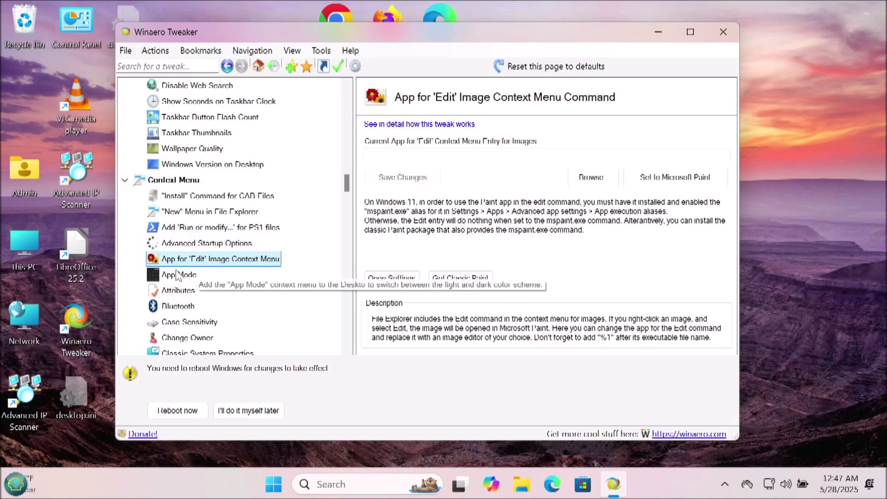
left_click(177, 275)
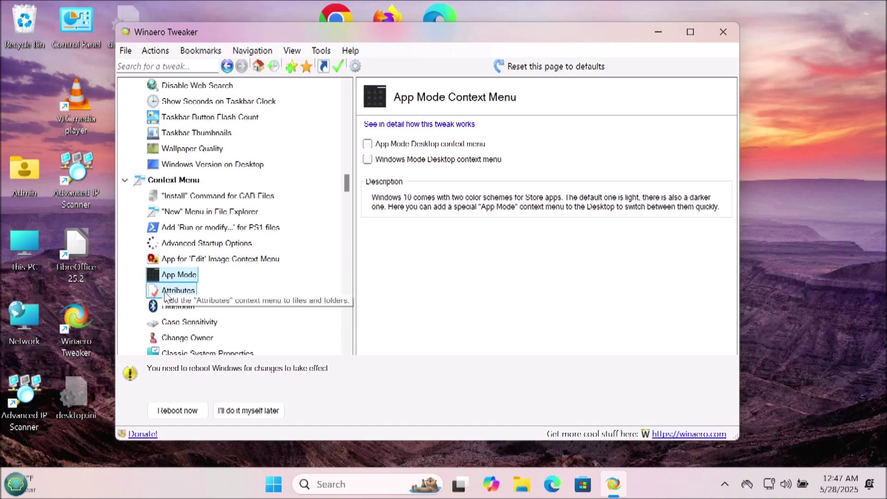
View the Attributes, Bluetooth, Case Sensitivity and Change Owner context menu tweaks.
left_click(165, 293)
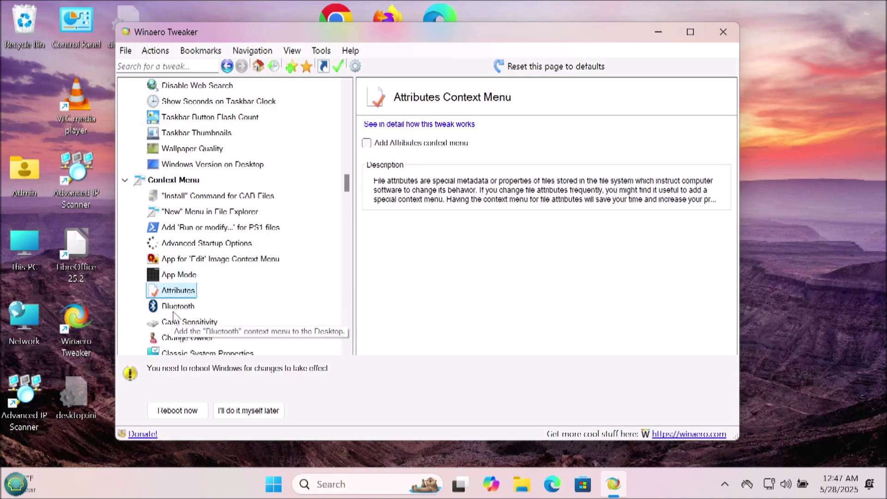
left_click(175, 308)
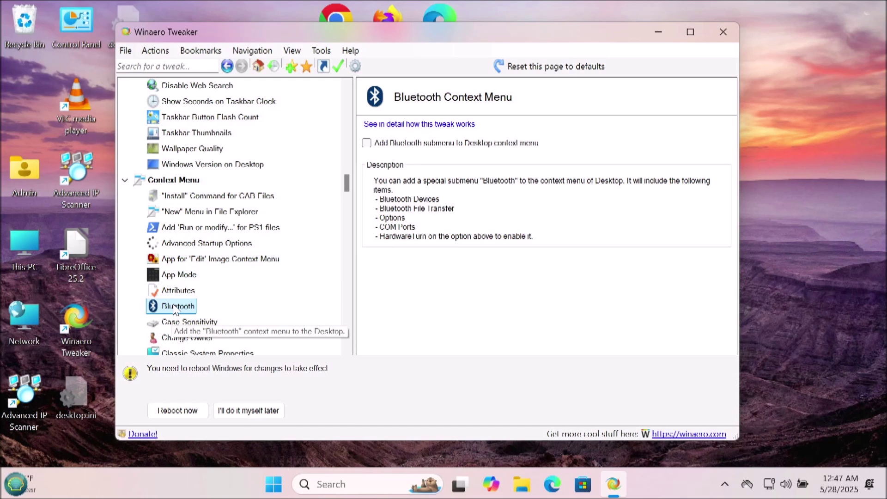
left_click(171, 324)
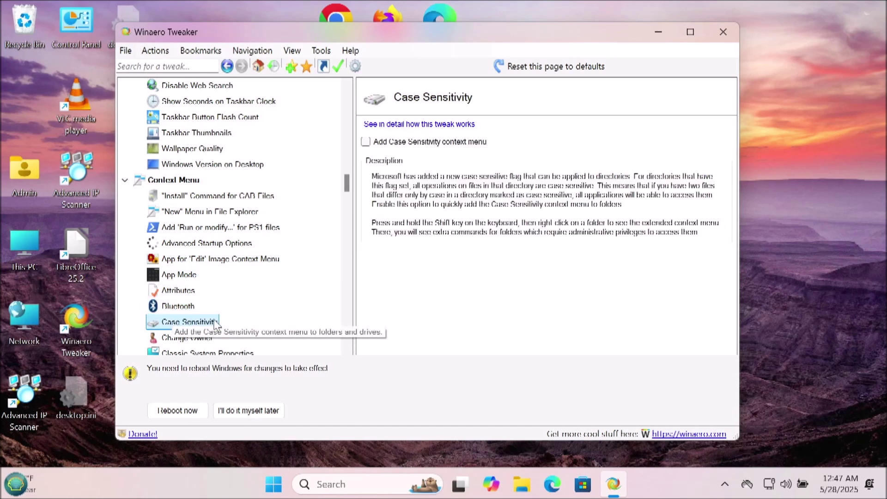
left_click(190, 342)
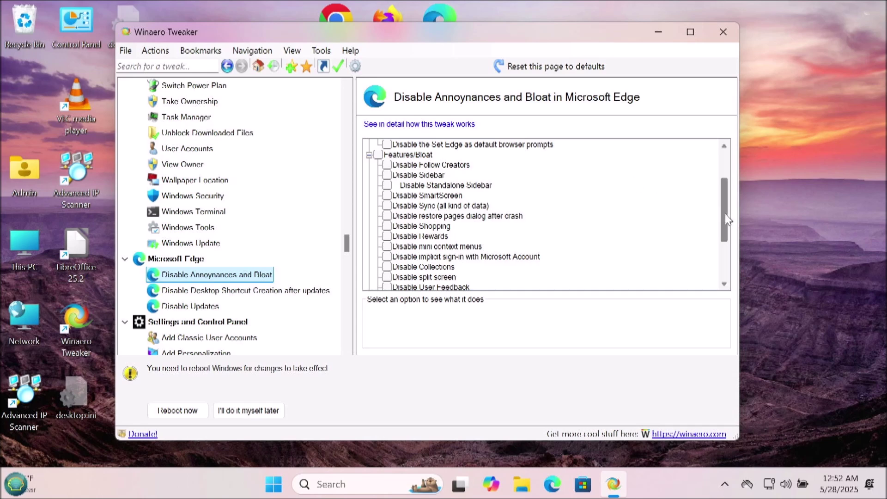
Tick the Edge Annoyances, Features/Bloat and New Tab Page group checkboxes to enable all their options.
scroll(724, 213, "up", 2)
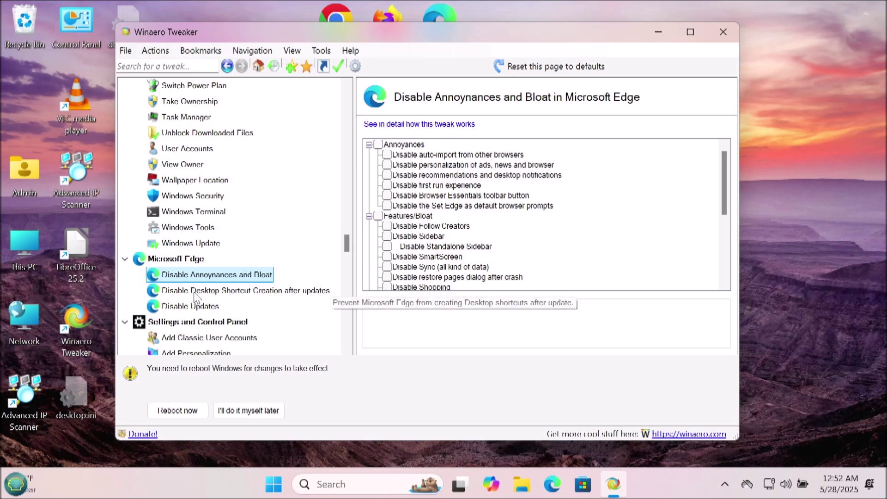
left_click(378, 145)
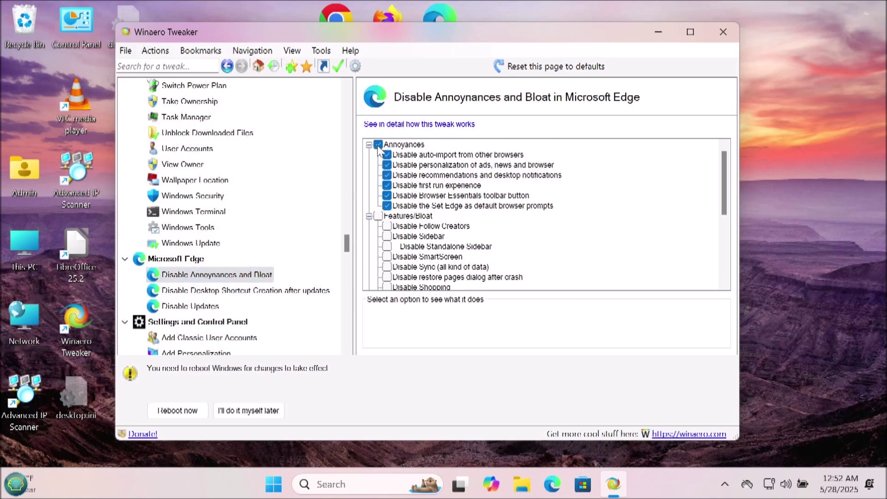
left_click(377, 216)
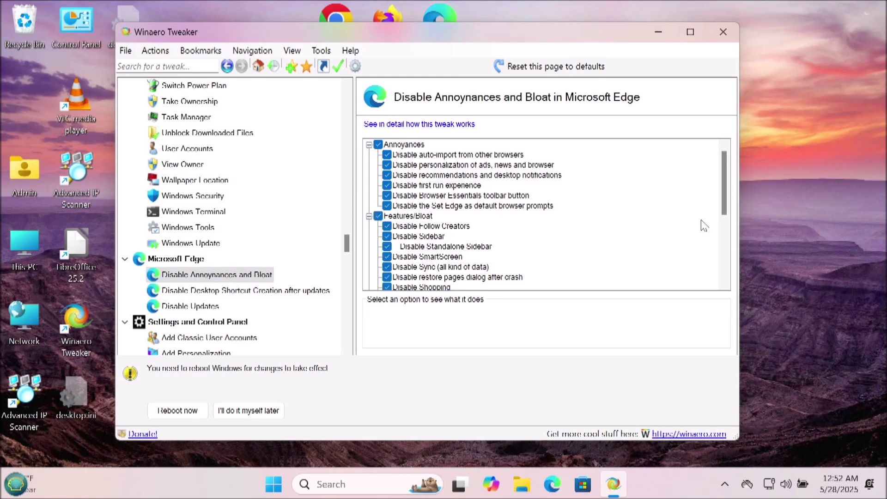
left_click_drag(723, 210, 723, 275)
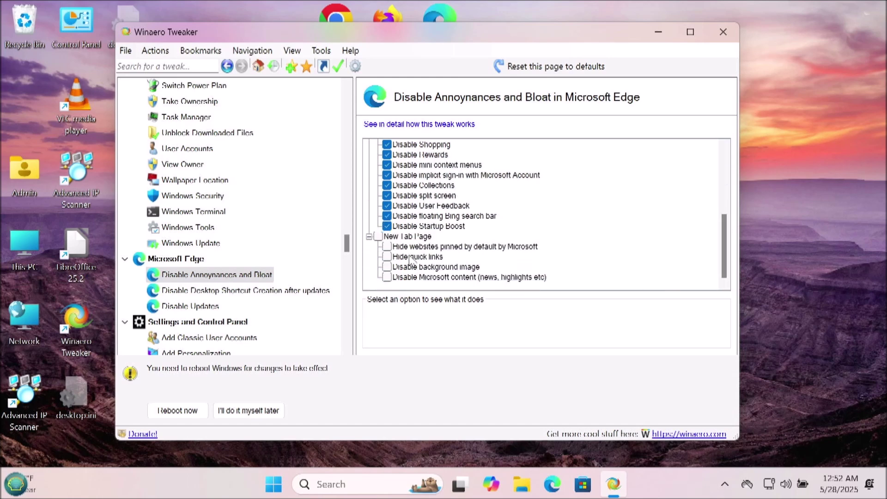
left_click(378, 236)
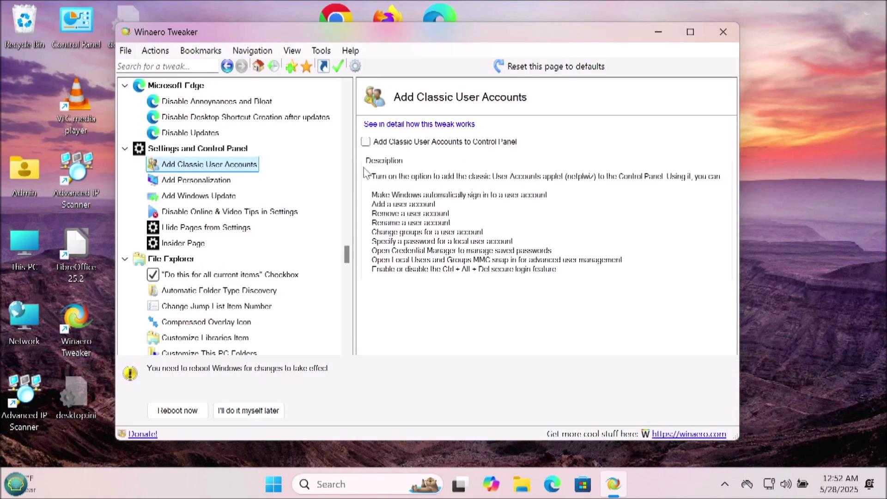
Add classic User Accounts to Control Panel and hide the Windows Insider page from Settings.
left_click(365, 142)
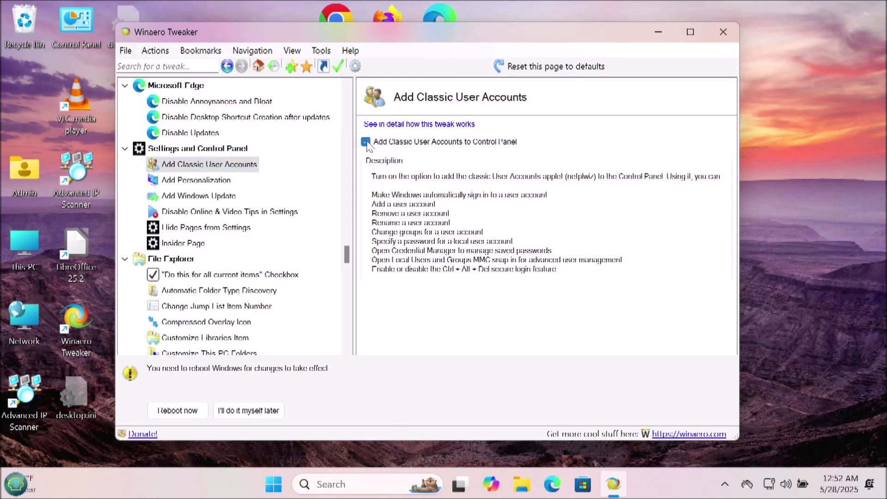
left_click(191, 181)
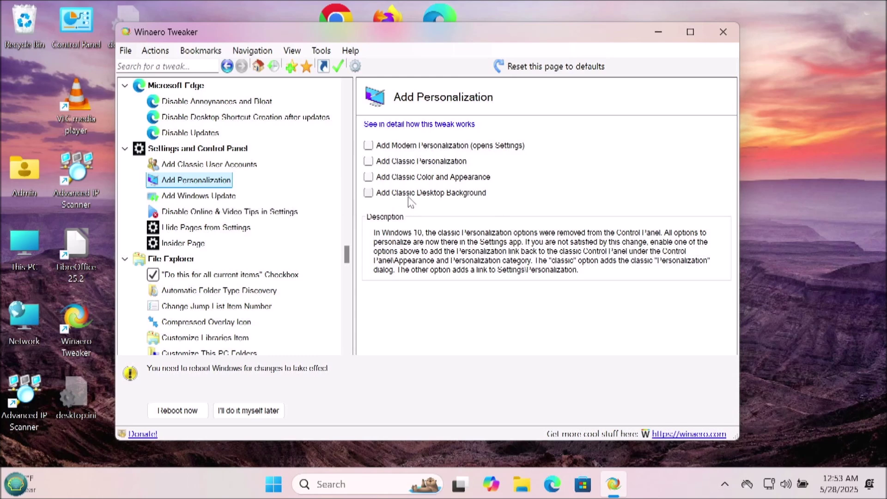
left_click(183, 243)
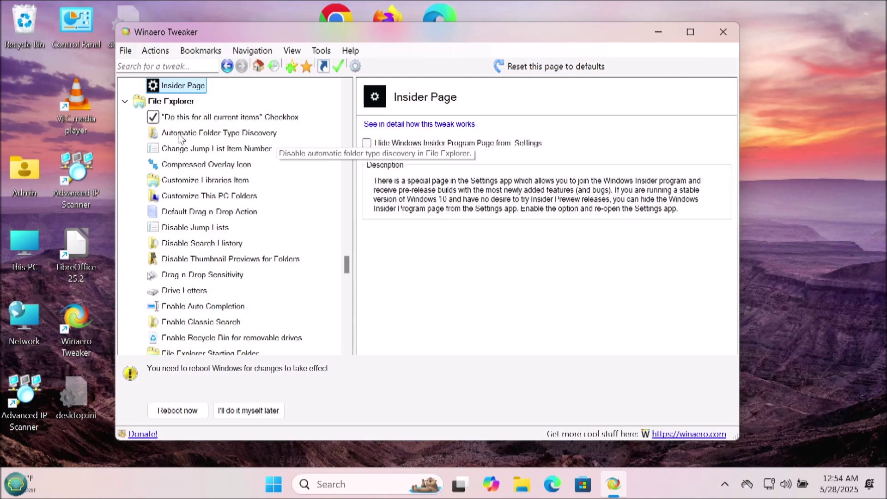
left_click(368, 143)
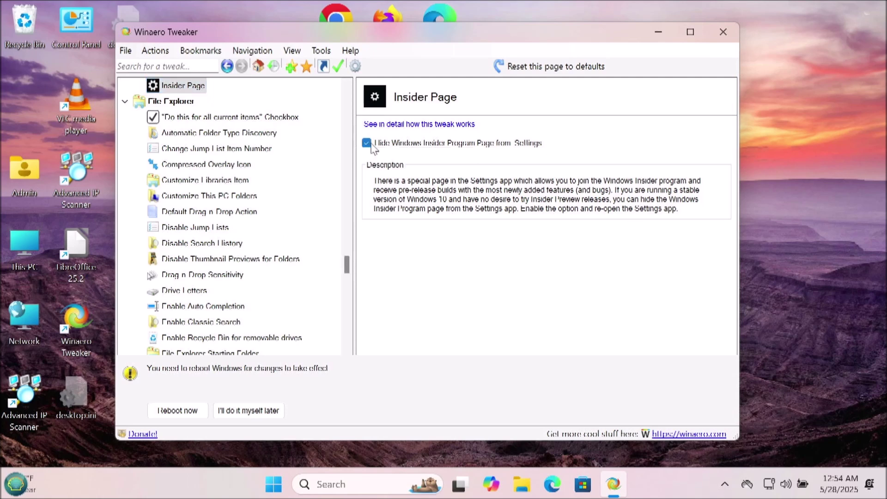
left_click(187, 136)
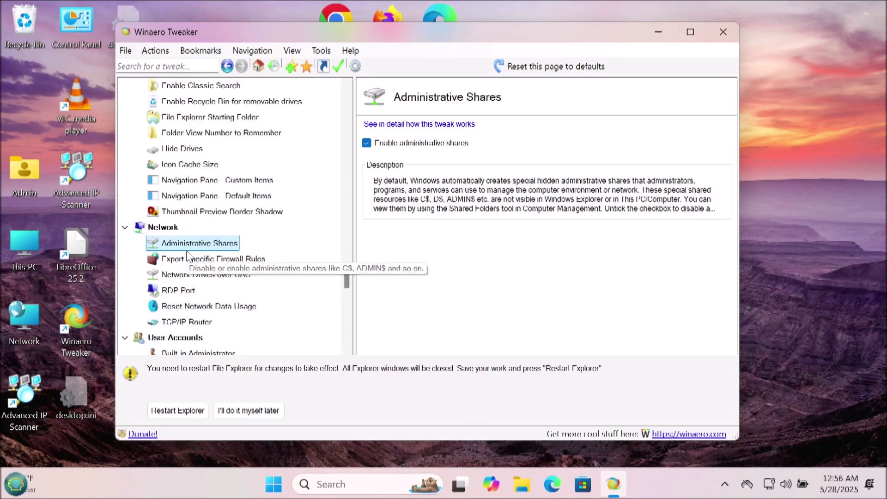
Review the Export Specific Firewall Rules and Network Drives over UAC tweaks.
left_click(183, 261)
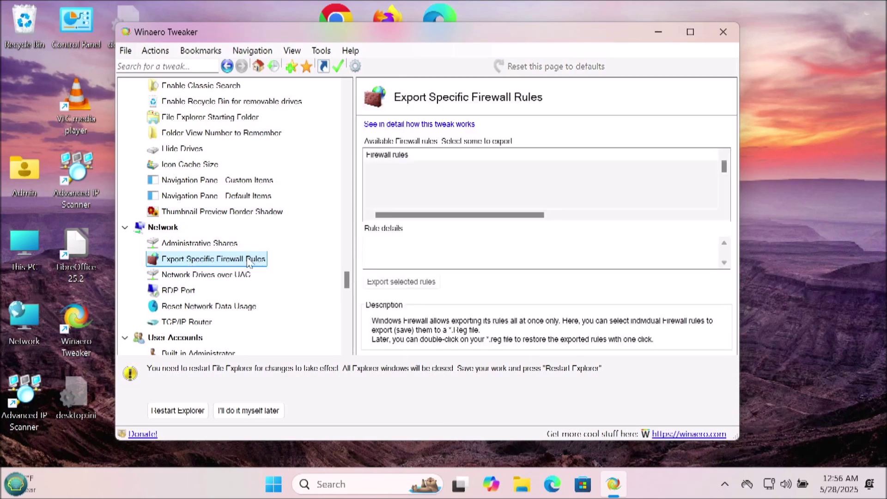
key("Down")
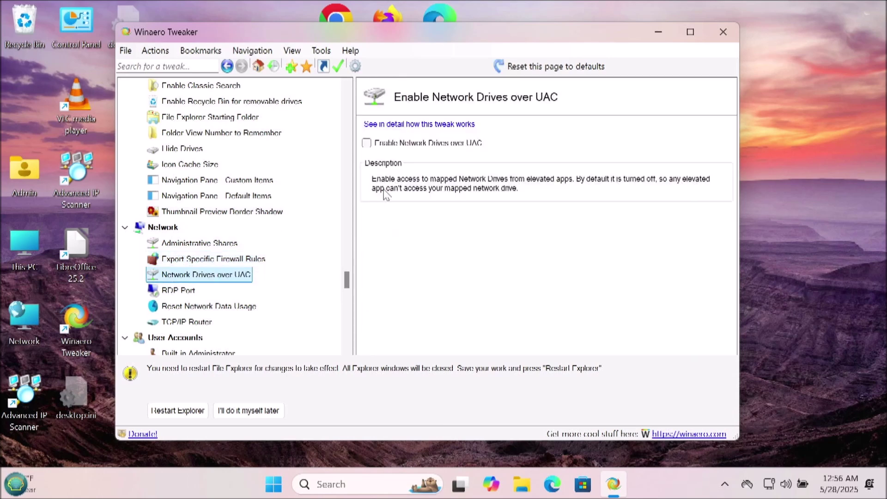
left_click(215, 262)
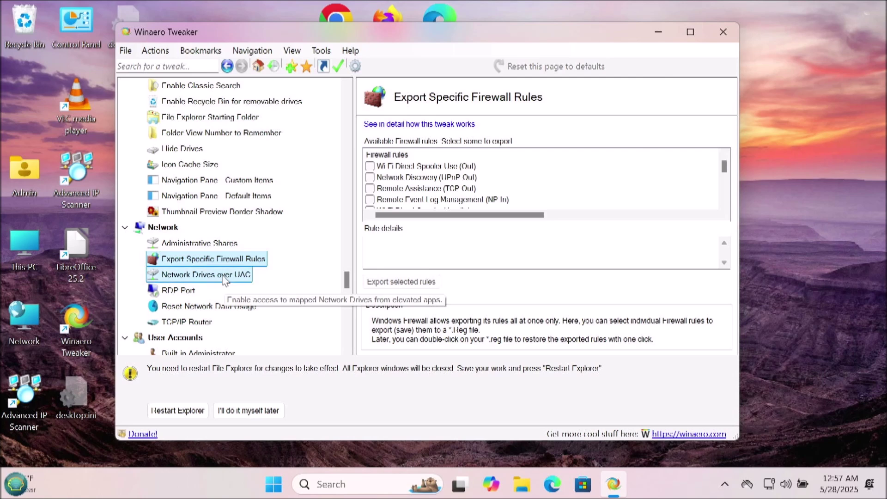
left_click(204, 277)
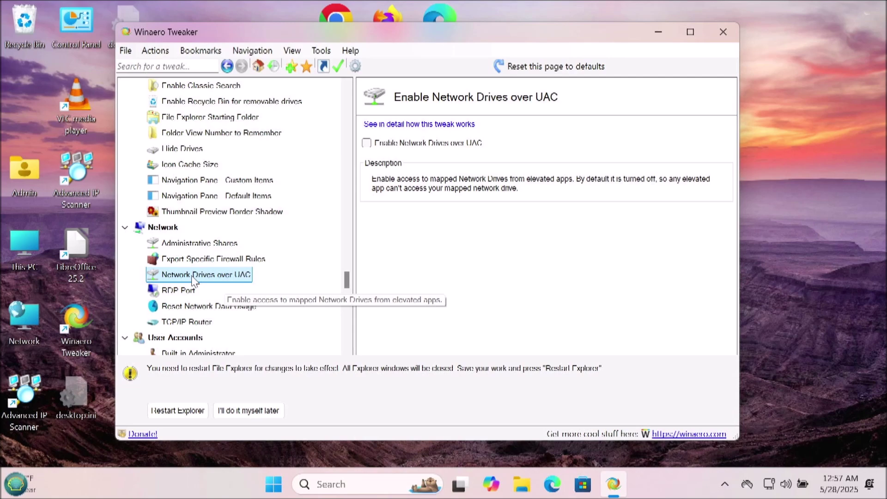
View the Built-in Administrator, Disable UAC, UAC for Built-in Administrator and Disable Windows Defender tweaks.
scroll(183, 292, "down", 3)
left_click(180, 228)
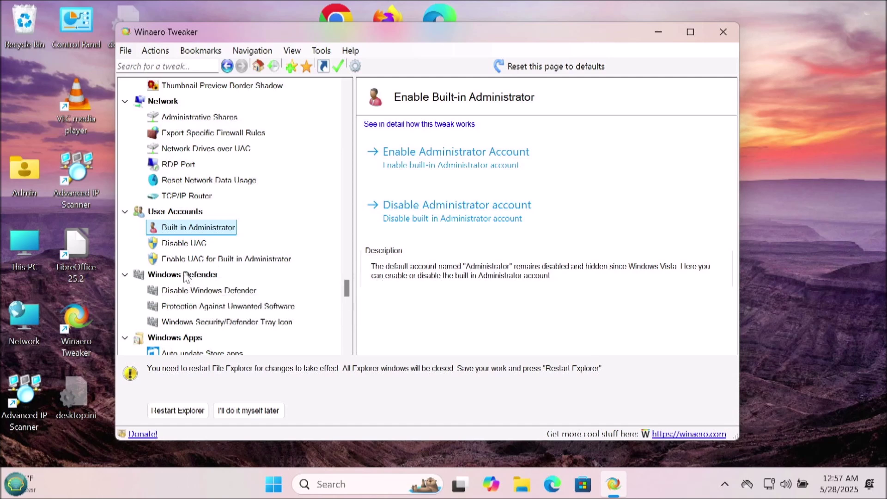
left_click(188, 245)
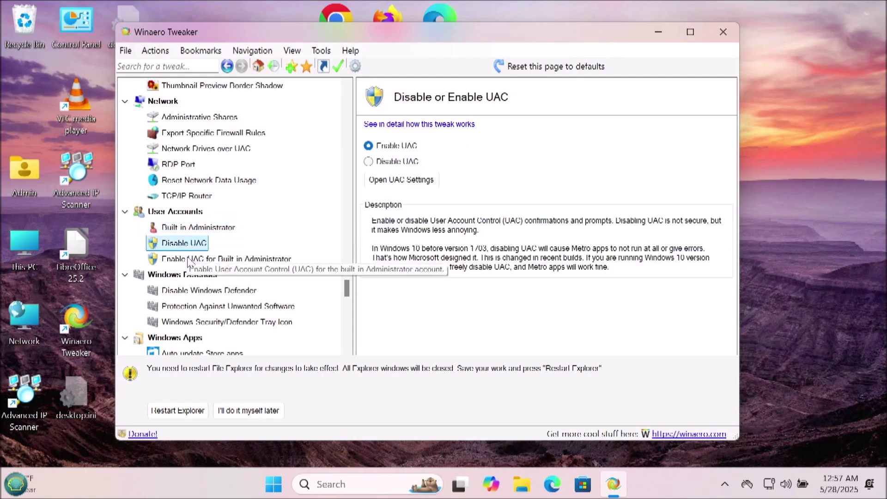
left_click(193, 260)
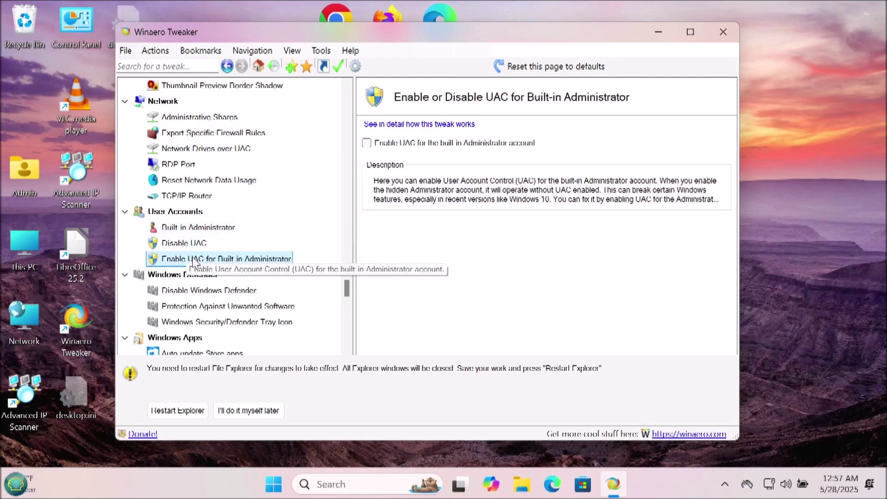
left_click(191, 294)
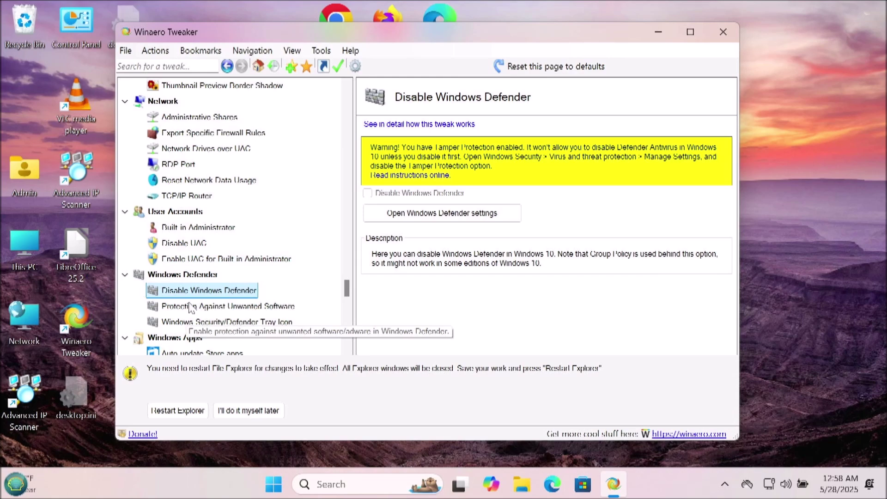
left_click(191, 307)
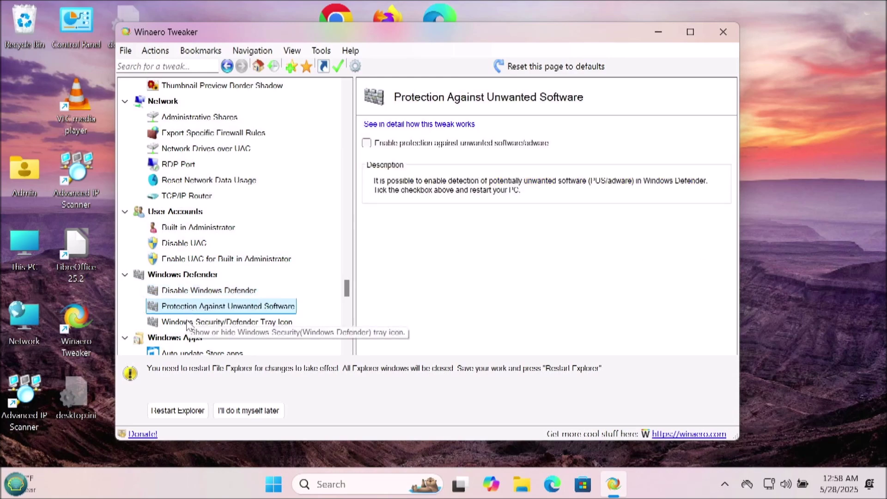
Review the Windows Defender tray icon tweak.
left_click(188, 323)
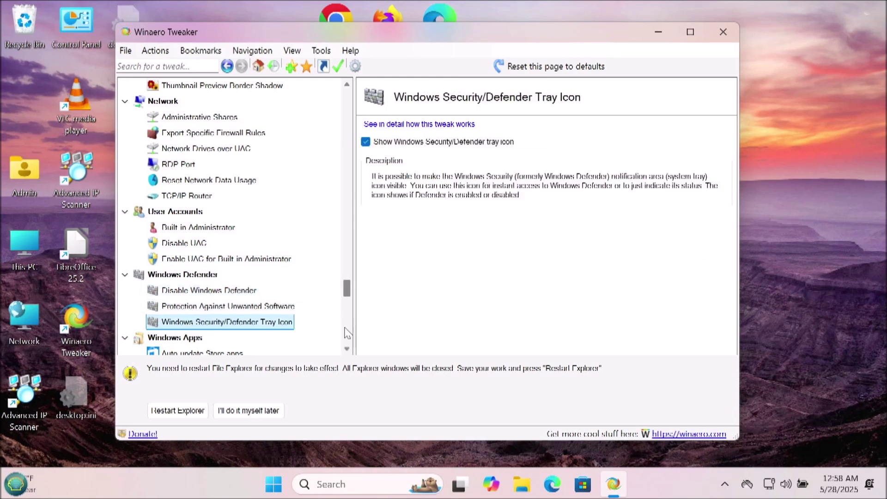
left_click(347, 349)
scroll(348, 356, "down", 3)
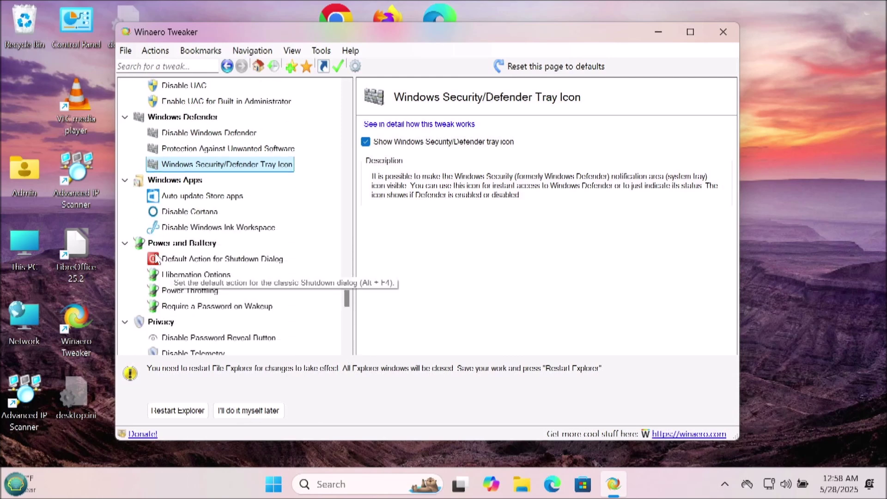
View the Auto update Store apps, Disable Cortana, Windows Ink Workspace and Shutdown Dialog default action tweaks.
left_click(199, 199)
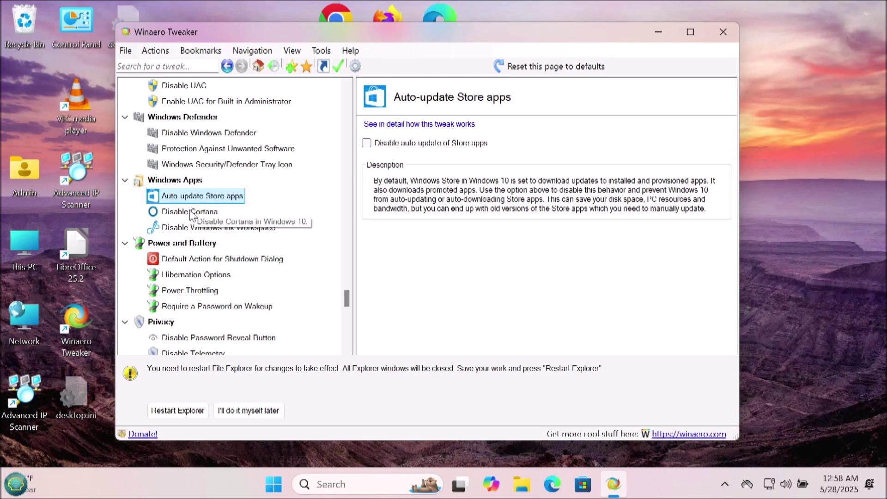
left_click(190, 212)
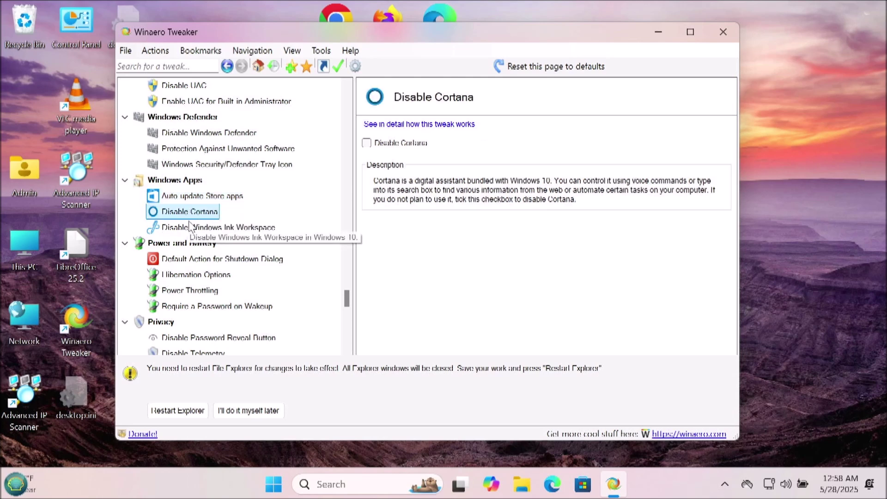
left_click(190, 226)
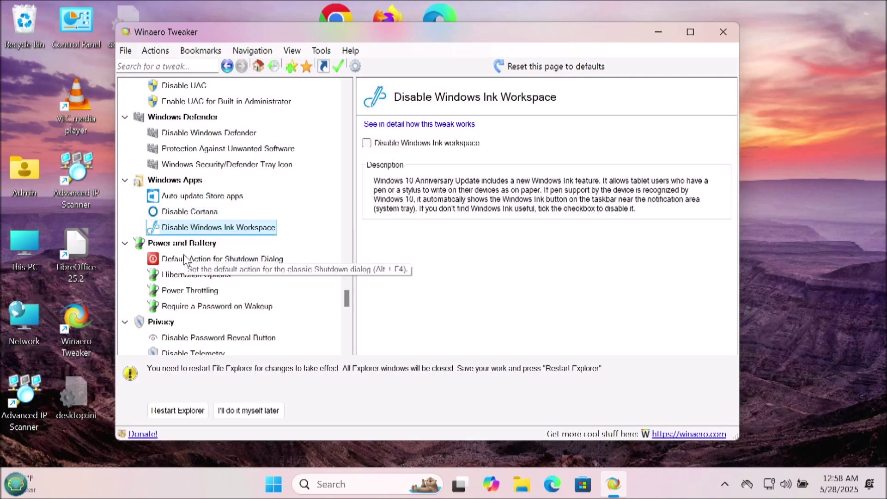
left_click(185, 264)
Browse the Hibernation Options, Power Throttling and Require a Password on Wakeup tweaks.
left_click(185, 276)
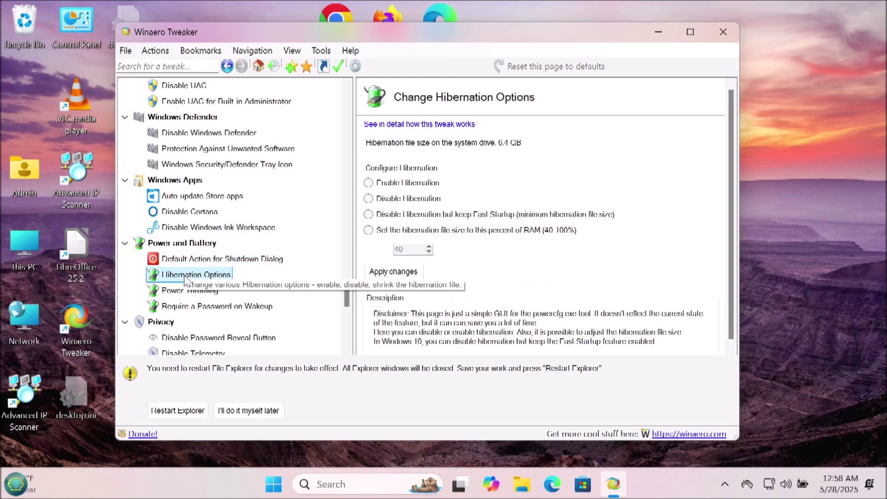
left_click(184, 289)
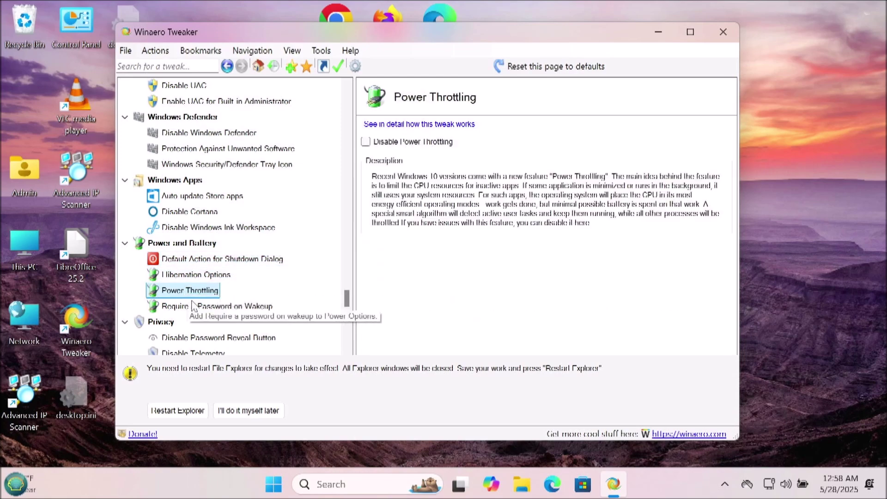
left_click(193, 307)
Review the Disable Password Reveal Button and Disable Telemetry tweaks, then the Classic Shutdown Shortcut page.
scroll(193, 308, "down", 3)
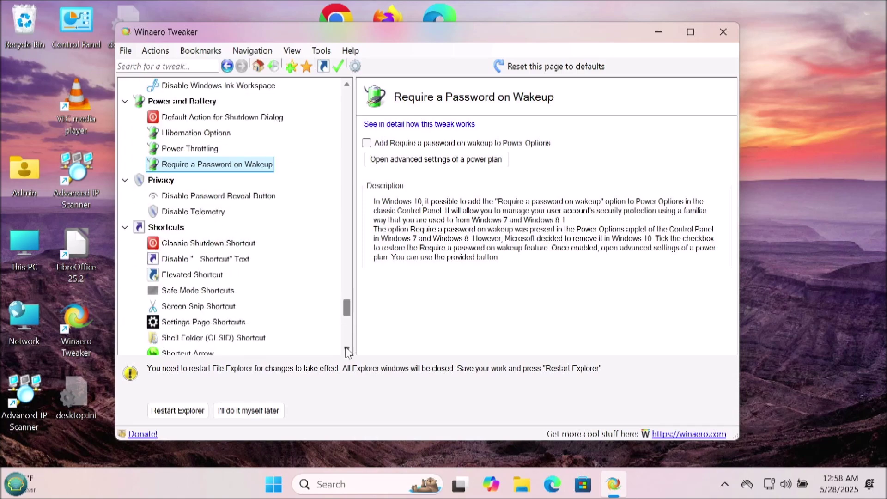
left_click(213, 183)
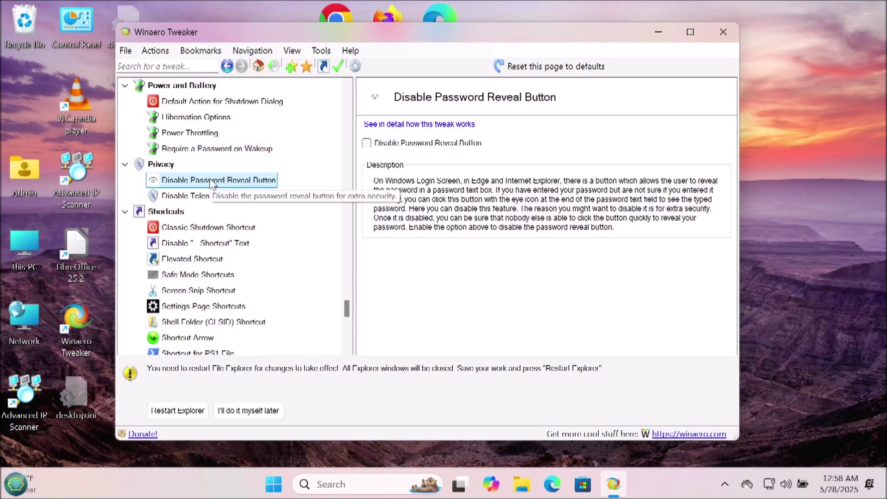
left_click(185, 198)
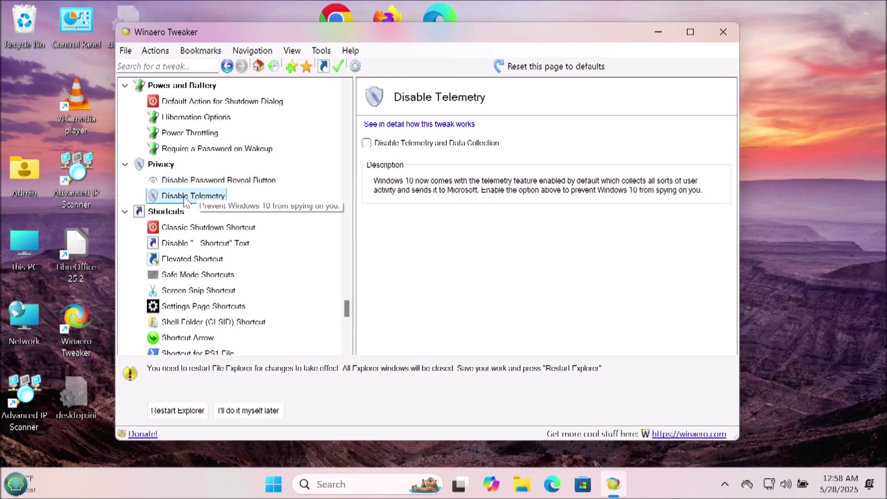
scroll(208, 208, "down", 3)
left_click(203, 101)
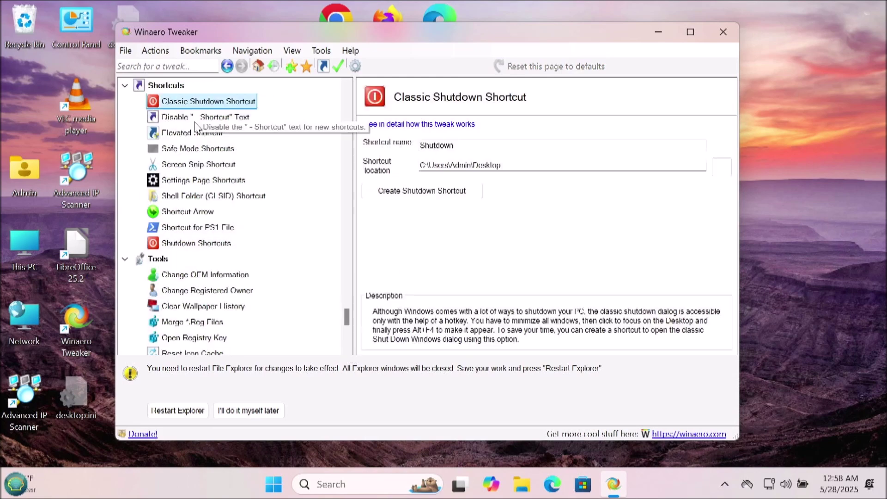
View the Shortcut suffix, Elevated, Safe Mode, Screen Snip, Settings Page, Shell Folder and Shortcut Arrow pages.
left_click(194, 122)
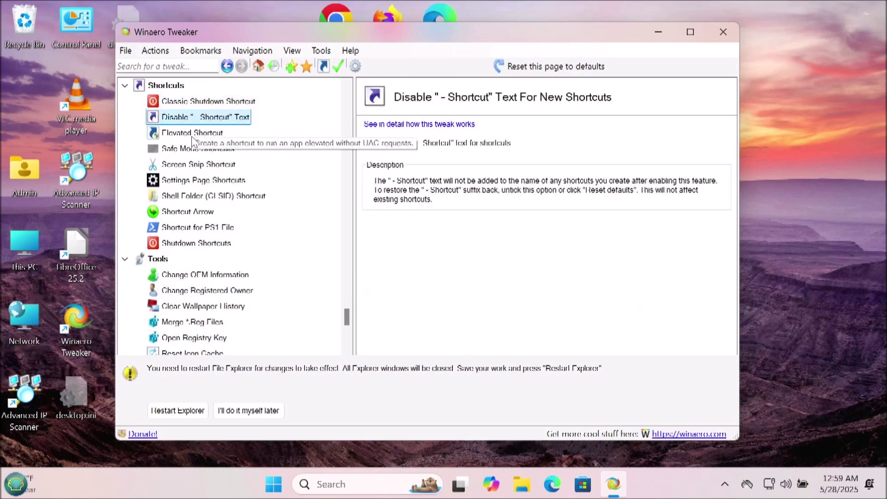
left_click(194, 134)
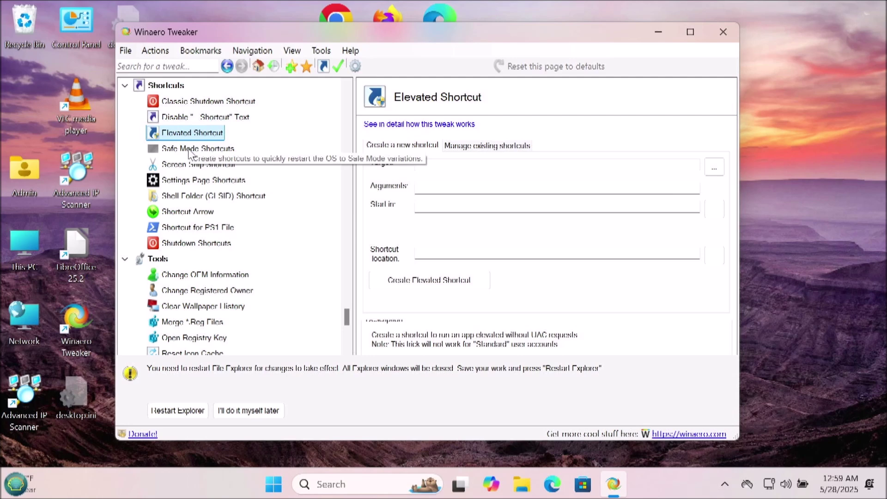
left_click(191, 151)
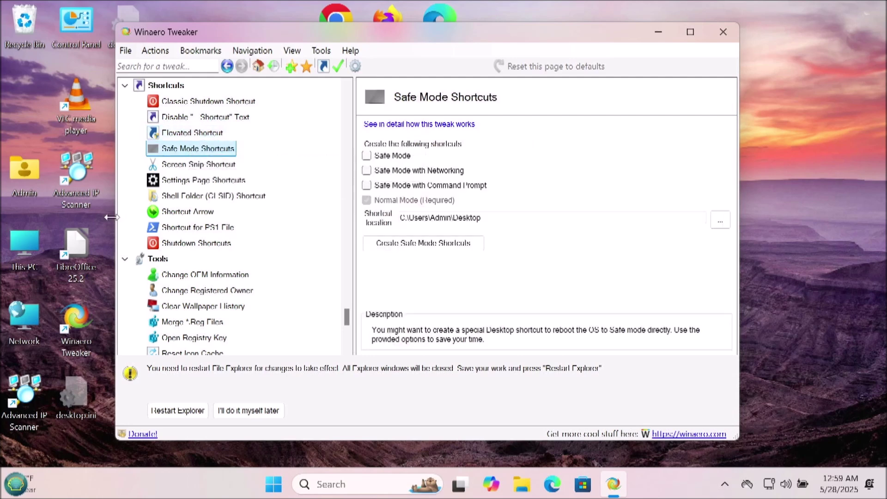
left_click(182, 165)
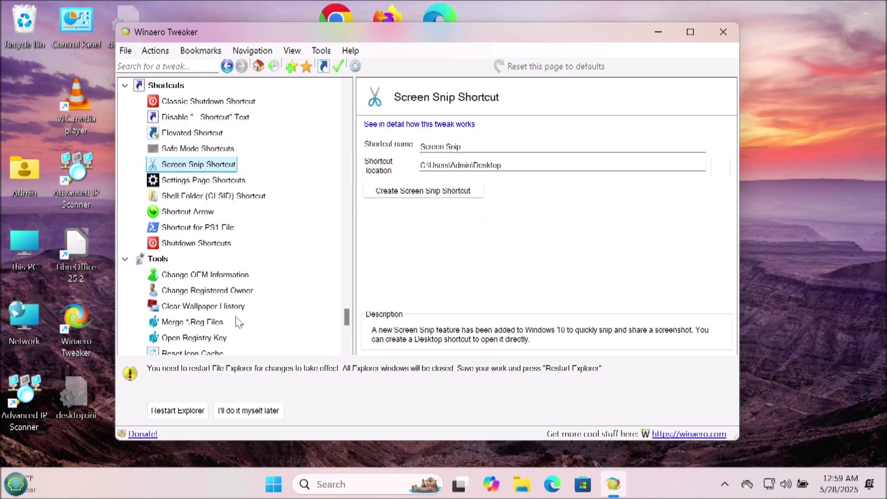
left_click(216, 180)
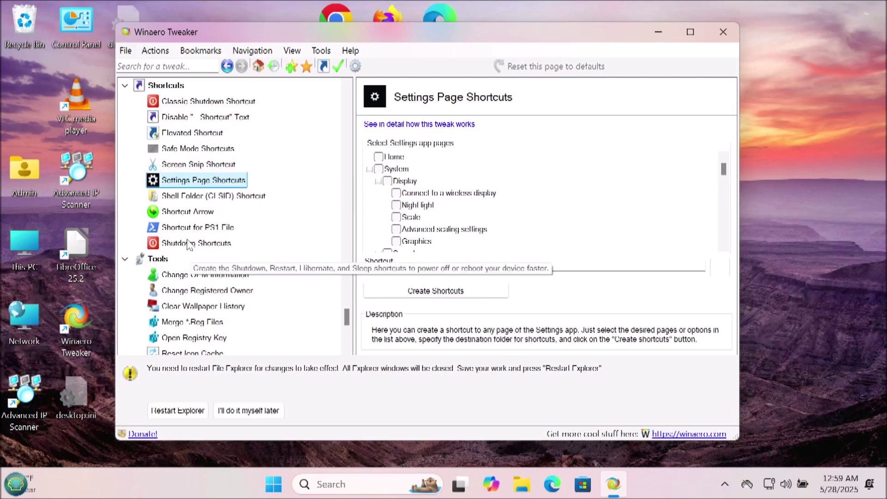
left_click(183, 194)
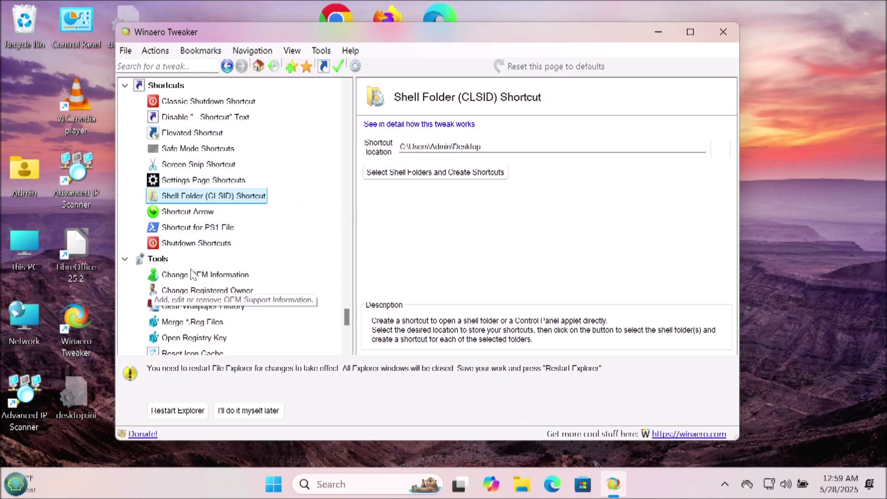
left_click(184, 213)
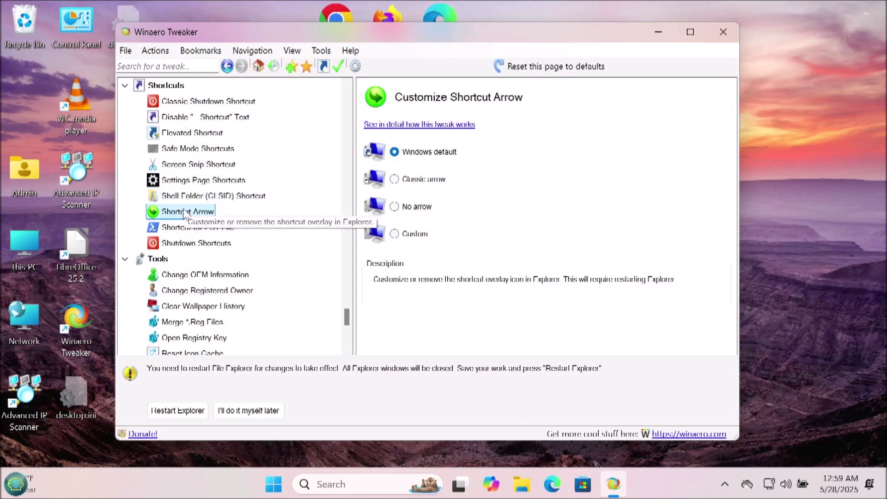
Browse the OEM Information, Registered Owner, Wallpaper History, Merge Reg Files and Open Registry Key tools.
left_click(208, 275)
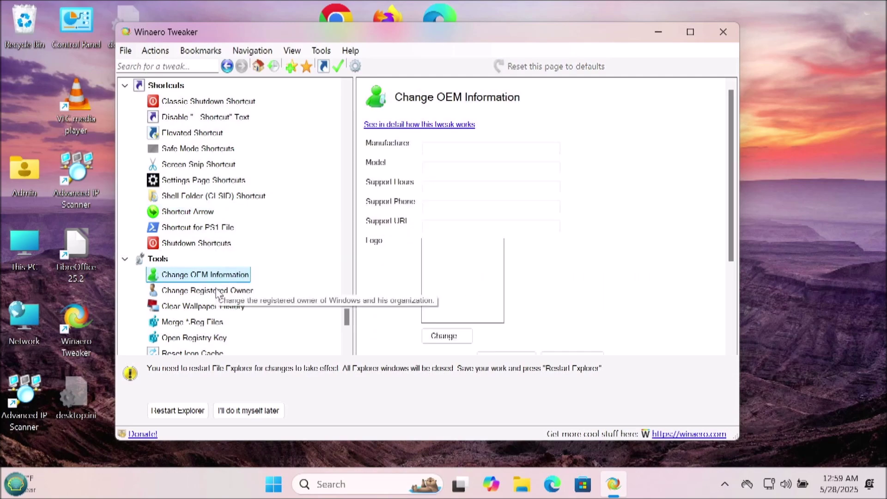
left_click(225, 291)
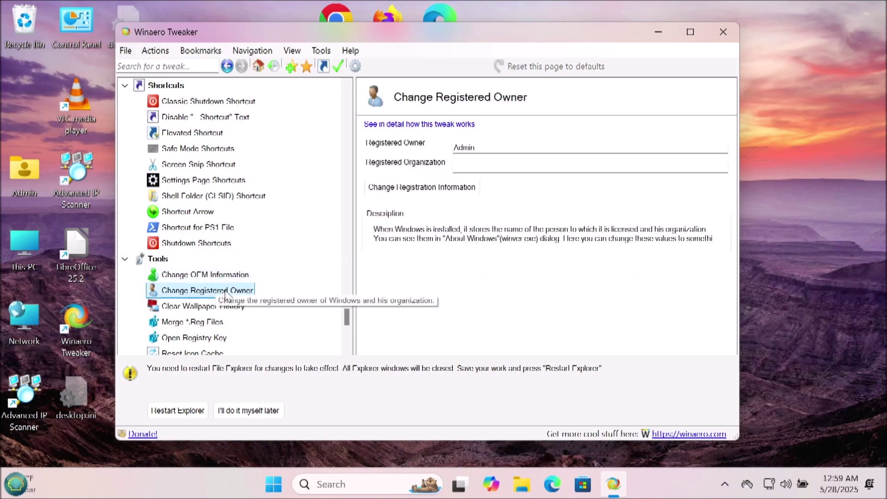
left_click(209, 306)
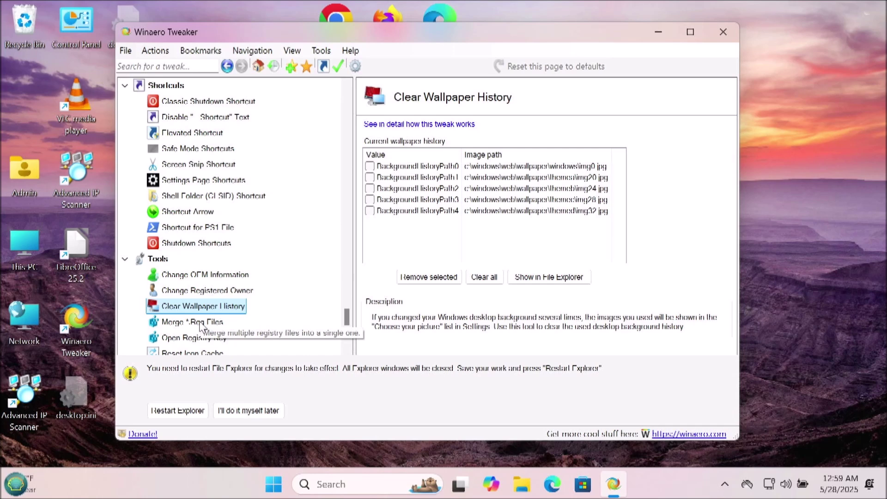
left_click(200, 324)
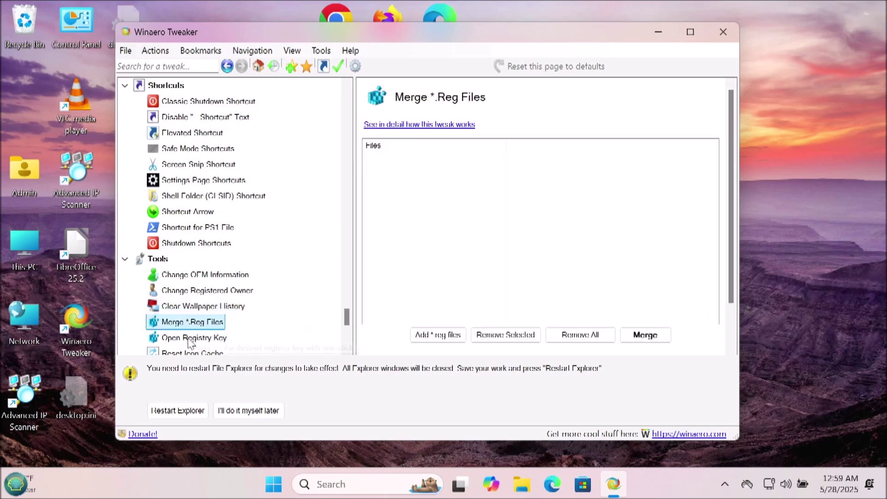
left_click(188, 340)
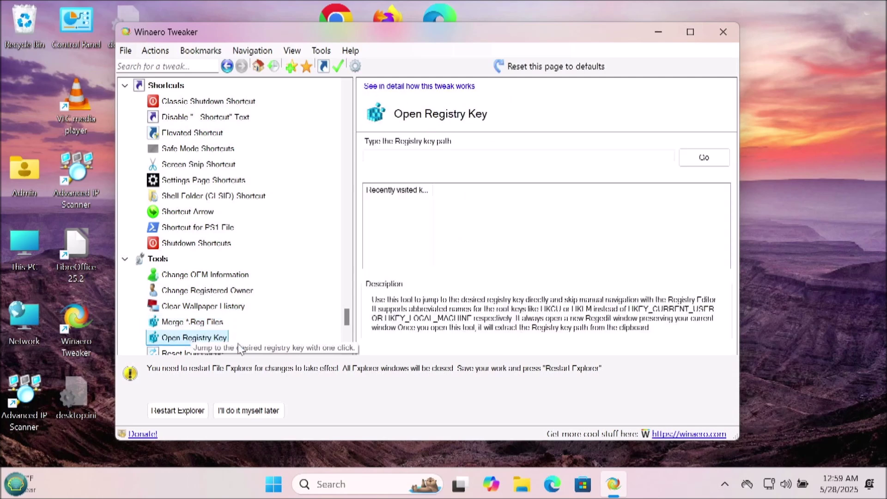
View the Reset Icon Cache, Reset Local Group Policy, System Restore and Activate Windows Photo Viewer pages.
scroll(347, 349, "down", 3)
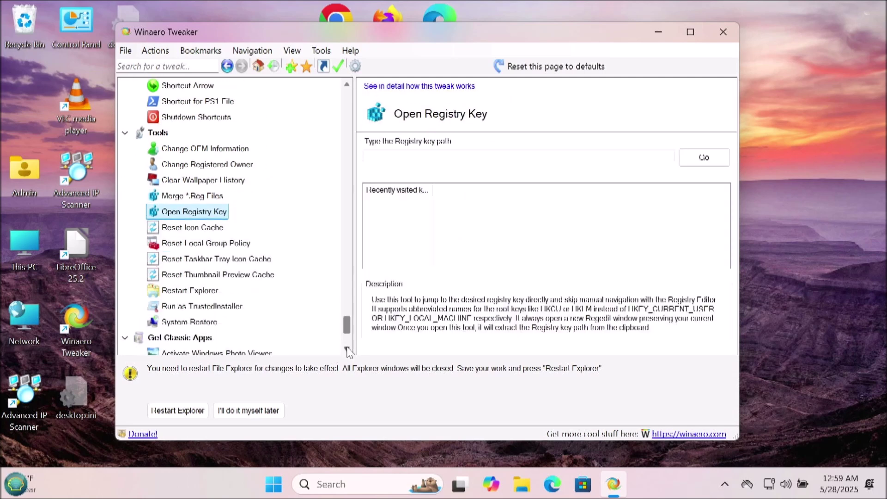
left_click(188, 228)
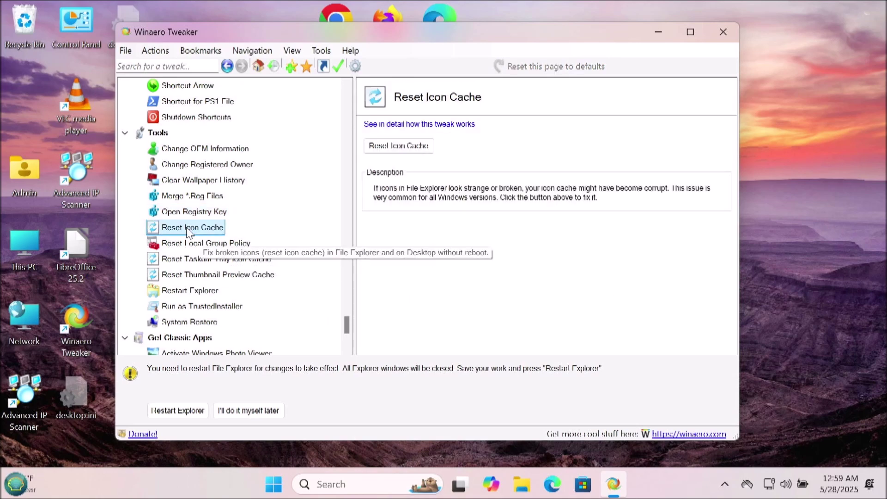
left_click(178, 245)
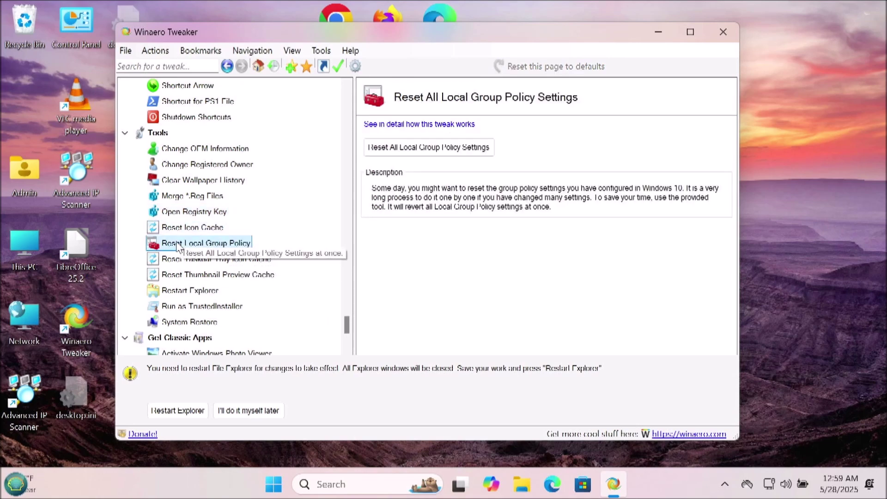
left_click(189, 322)
scroll(191, 278, "down", 3)
left_click(191, 213)
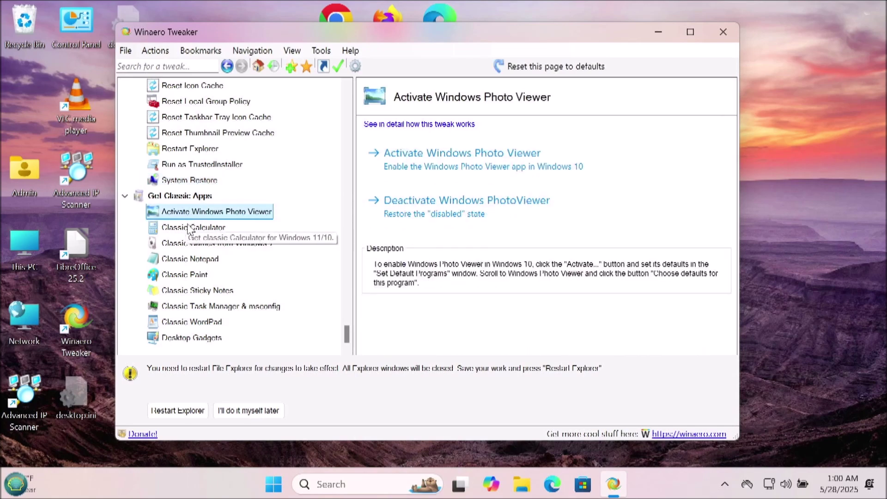
Browse the Classic Calculator, Windows 7 Games, Classic Notepad and Classic Paint pages.
left_click(187, 228)
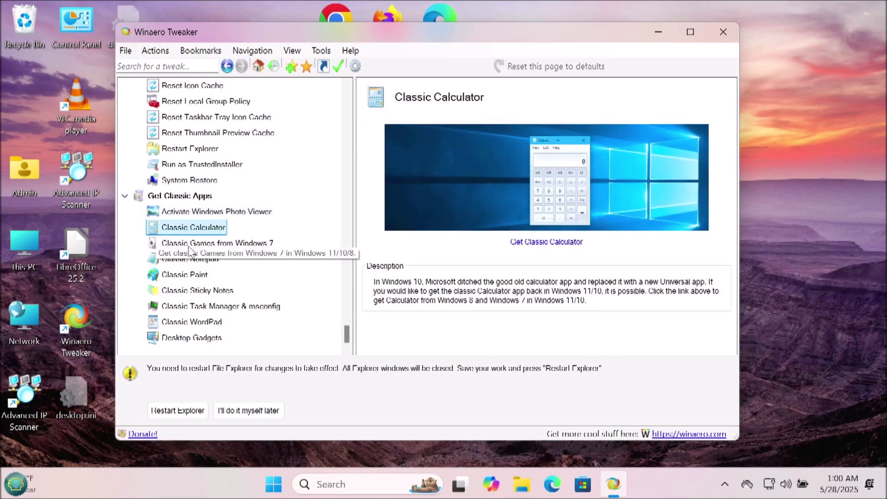
left_click(186, 245)
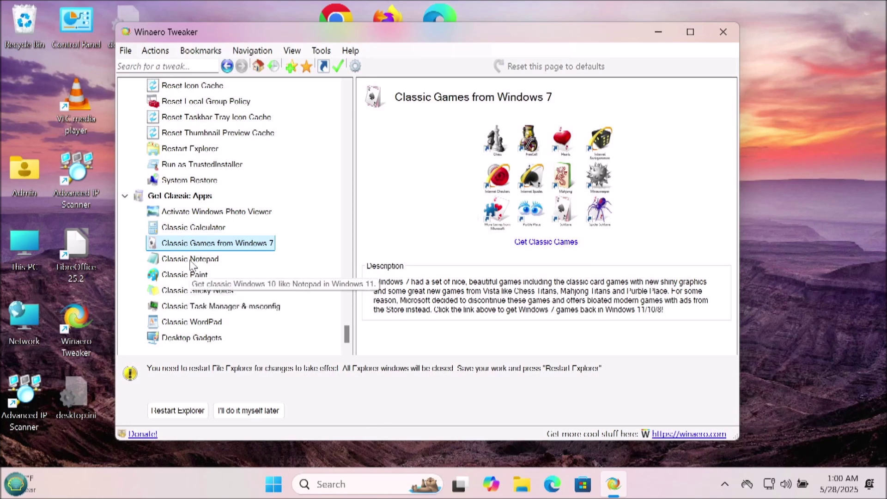
left_click(190, 263)
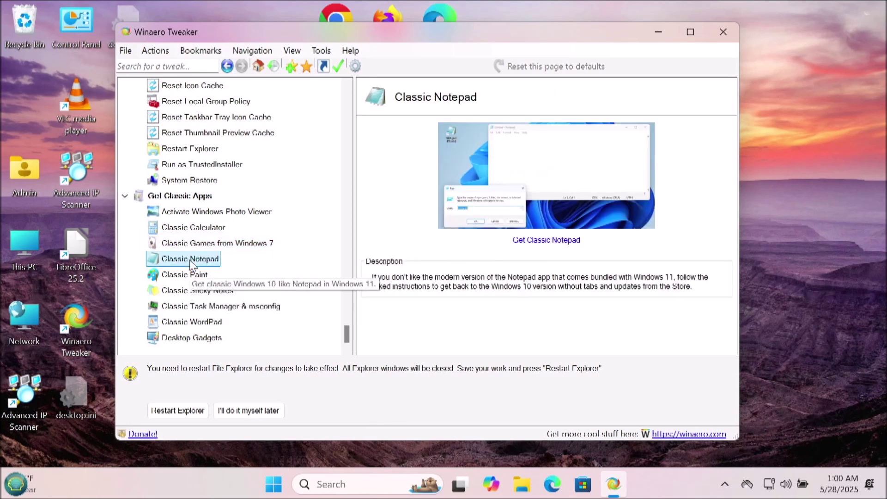
left_click(185, 276)
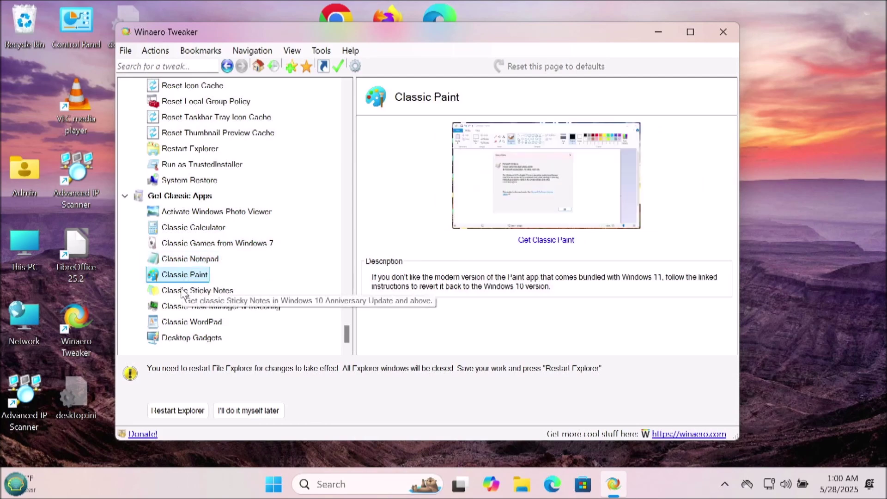
View the Sticky Notes, Task Manager, WordPad and Desktop Gadgets pages, then restart File Explorer.
left_click(185, 292)
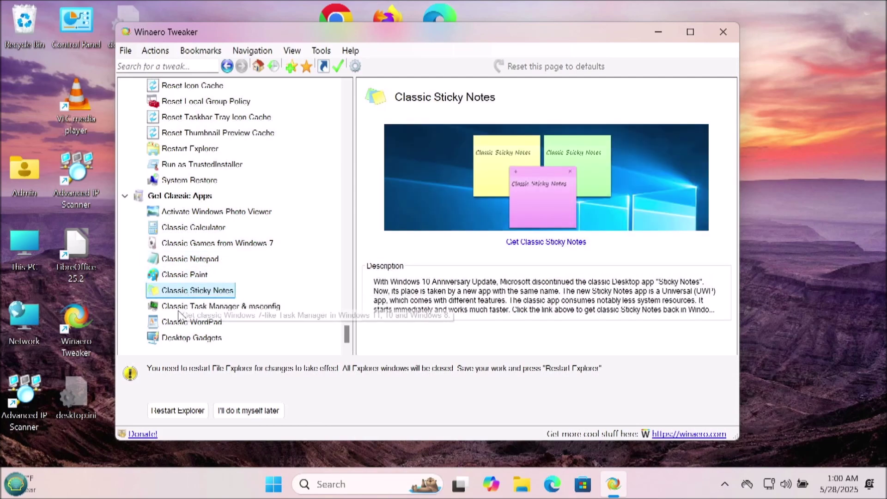
left_click(180, 309)
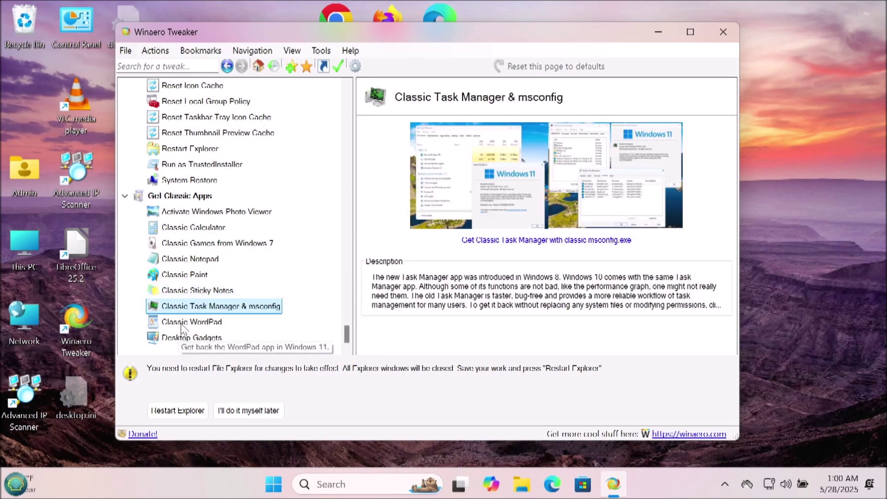
left_click(182, 322)
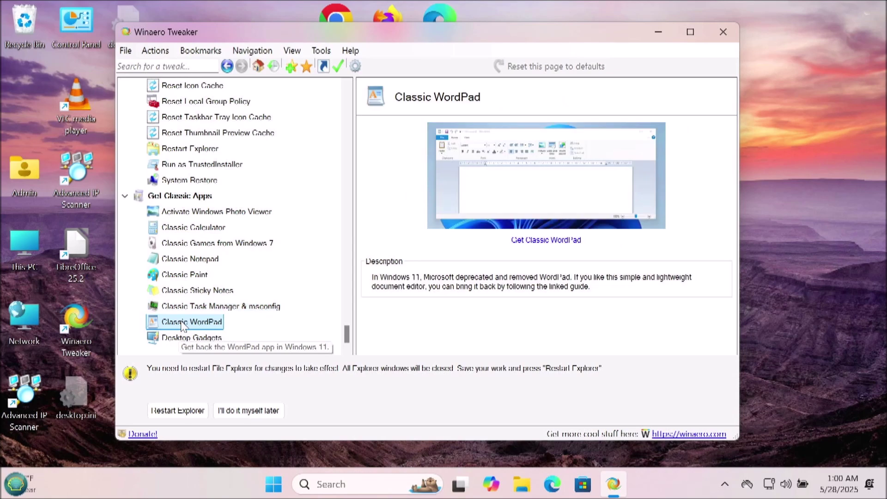
left_click(182, 337)
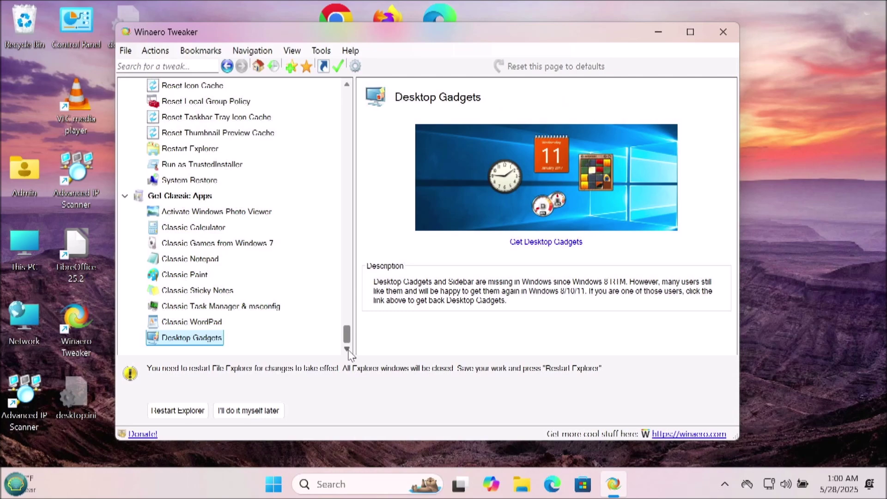
left_click(179, 410)
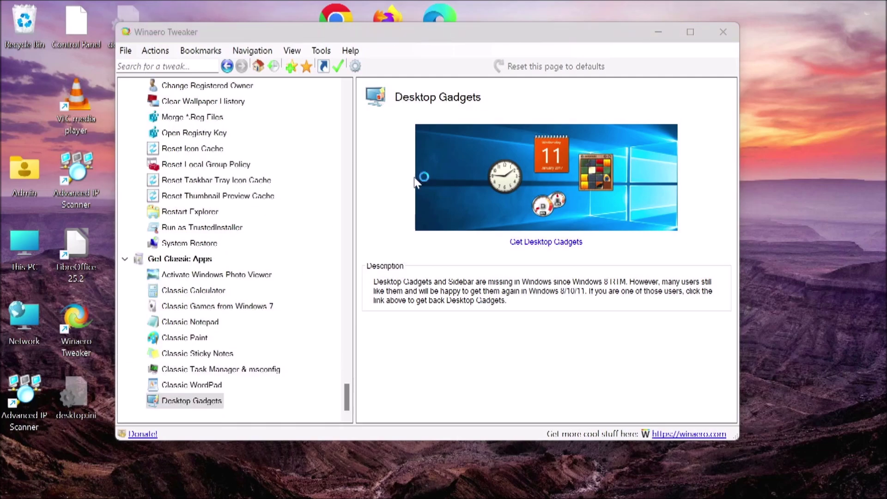
Close the Winaero Tweaker window, leaving only the Windows desktop showing.
left_click(723, 33)
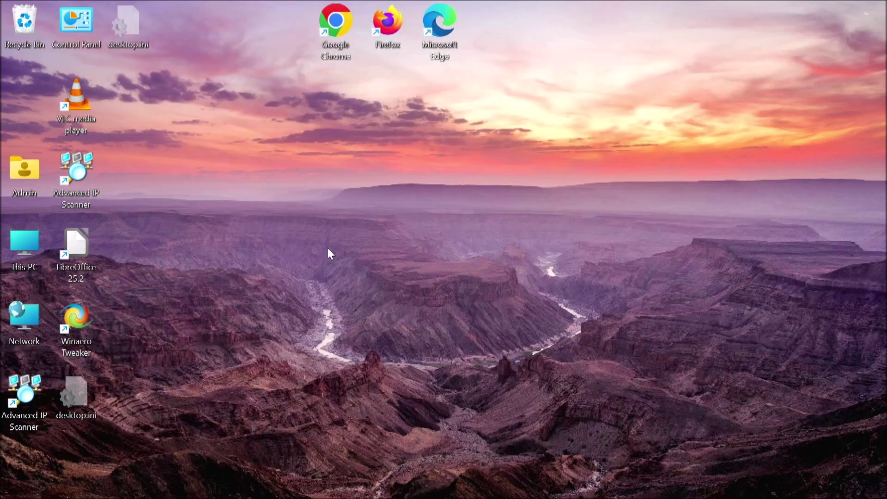